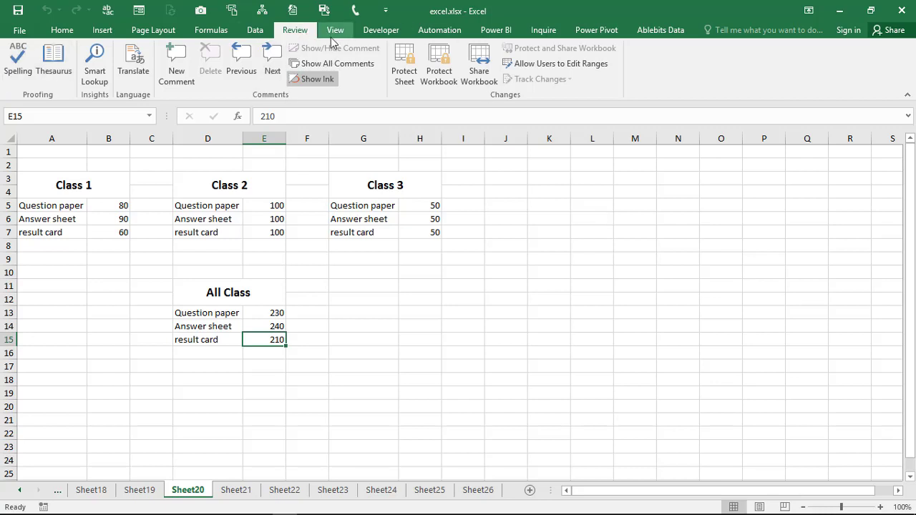
Switch the ribbon to the View tab while Sheet20's class tables are showing.
{"action": "left_click", "coordinate": [333, 32]}
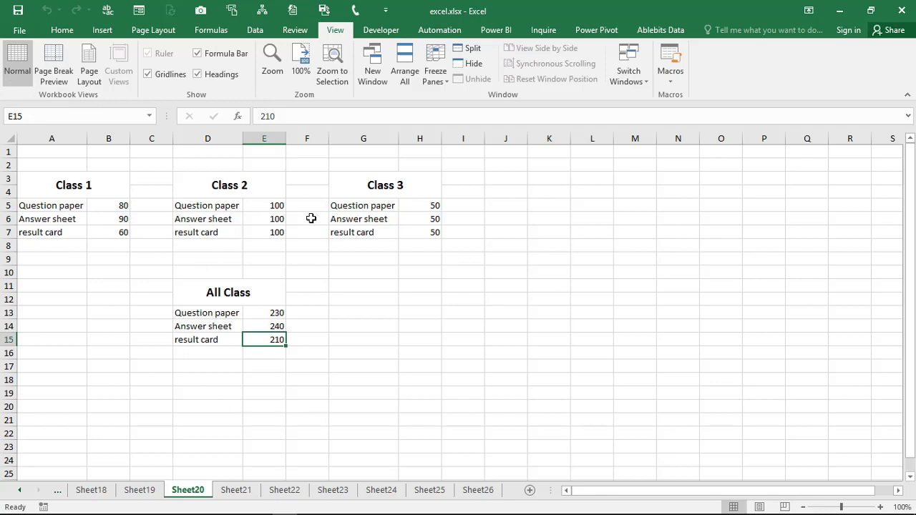
Switch Sheet20 to Page Break Preview and enter 55 in cell K21.
{"action": "left_click", "coordinate": [55, 68]}
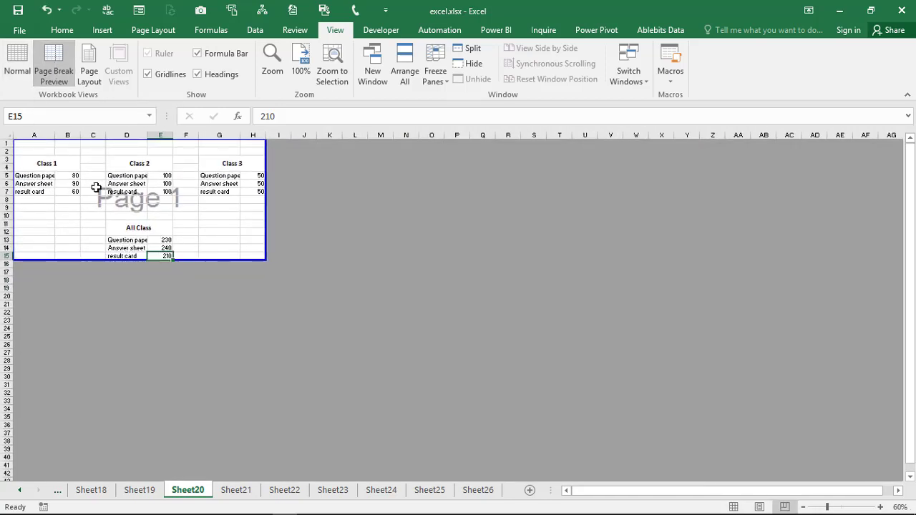
{"action": "left_click", "coordinate": [397, 229]}
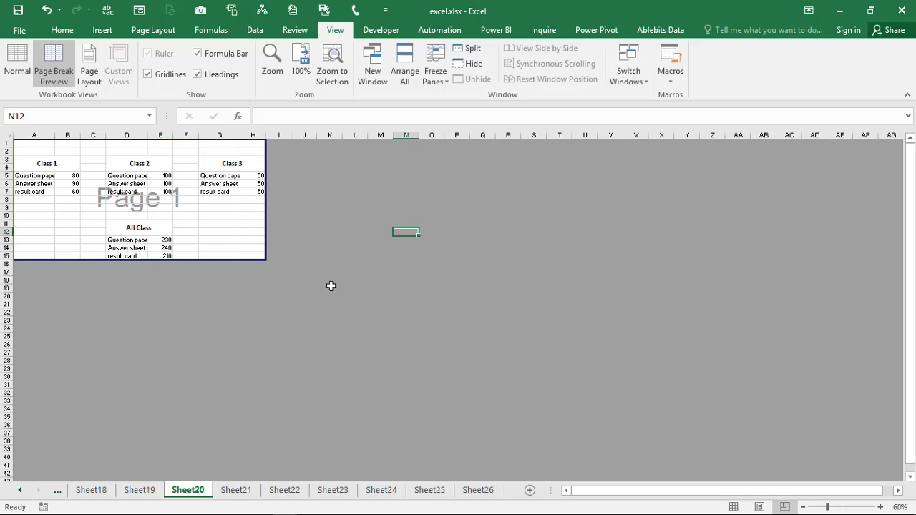
{"action": "left_click", "coordinate": [331, 287]}
{"action": "left_click", "coordinate": [249, 336]}
{"action": "left_click", "coordinate": [327, 301]}
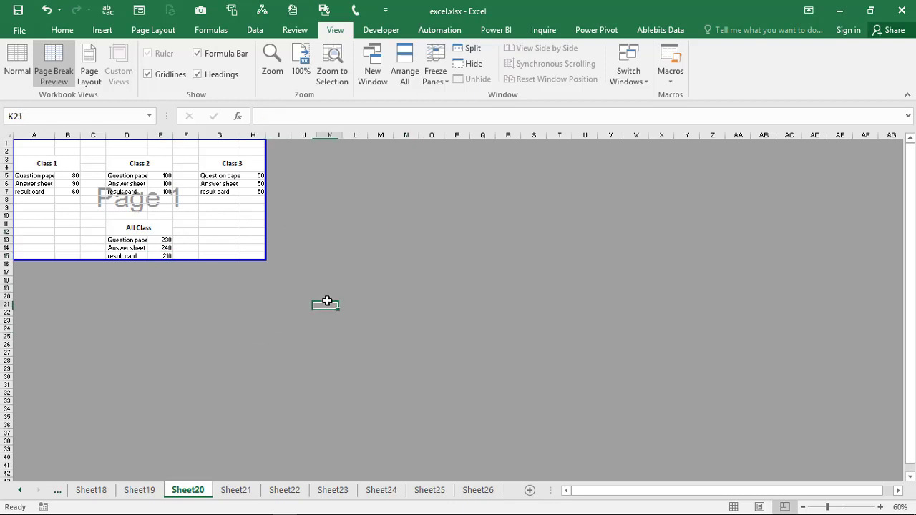
{"action": "type", "text": "55"}
{"action": "key", "text": "Return"}
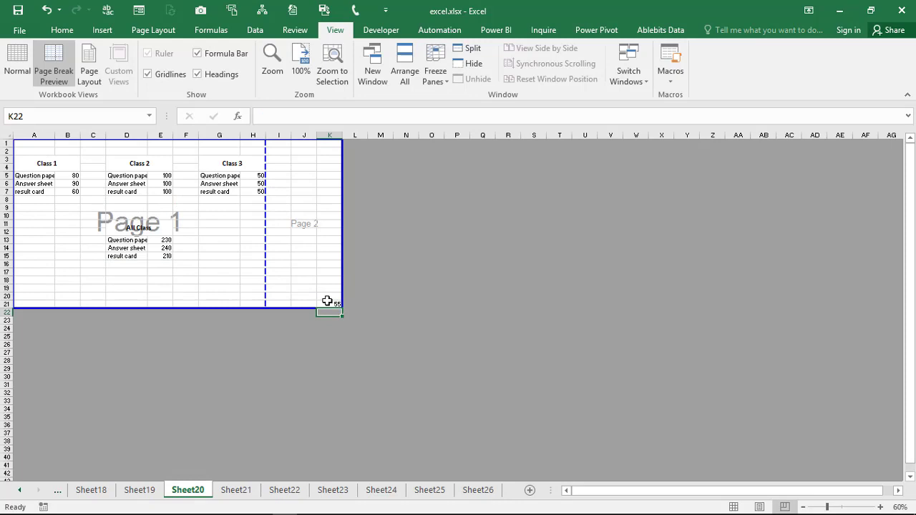
Switch Sheet20 to Page Layout view and scroll across to the second printed page.
{"action": "left_click", "coordinate": [89, 66]}
{"action": "scroll", "coordinate": [410, 285], "scroll_direction": "down", "scroll_amount": 3}
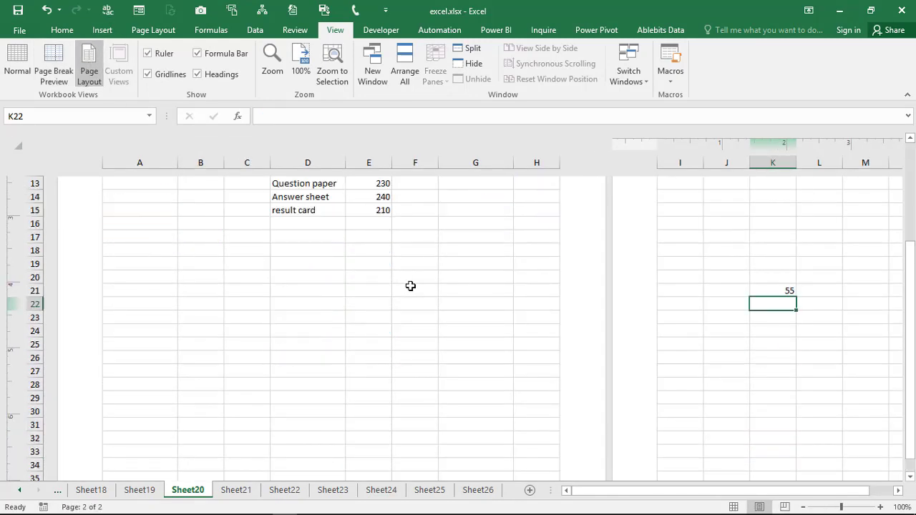
{"action": "scroll", "coordinate": [411, 286], "scroll_direction": "down", "scroll_amount": 5}
{"action": "scroll", "coordinate": [410, 286], "scroll_direction": "down", "scroll_amount": 2}
{"action": "scroll", "coordinate": [410, 287], "scroll_direction": "up", "scroll_amount": 15}
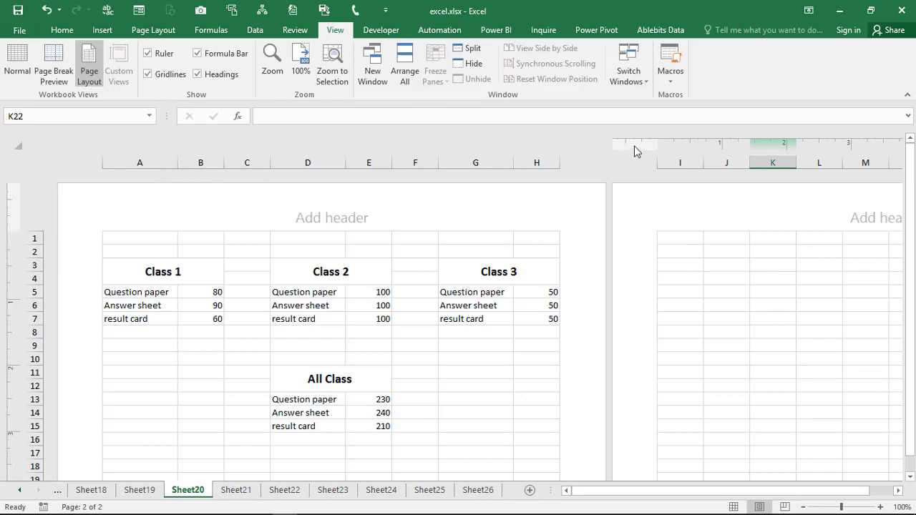
{"action": "scroll", "coordinate": [515, 215], "scroll_direction": "right", "scroll_amount": 3}
{"action": "scroll", "coordinate": [491, 231], "scroll_direction": "right", "scroll_amount": 6}
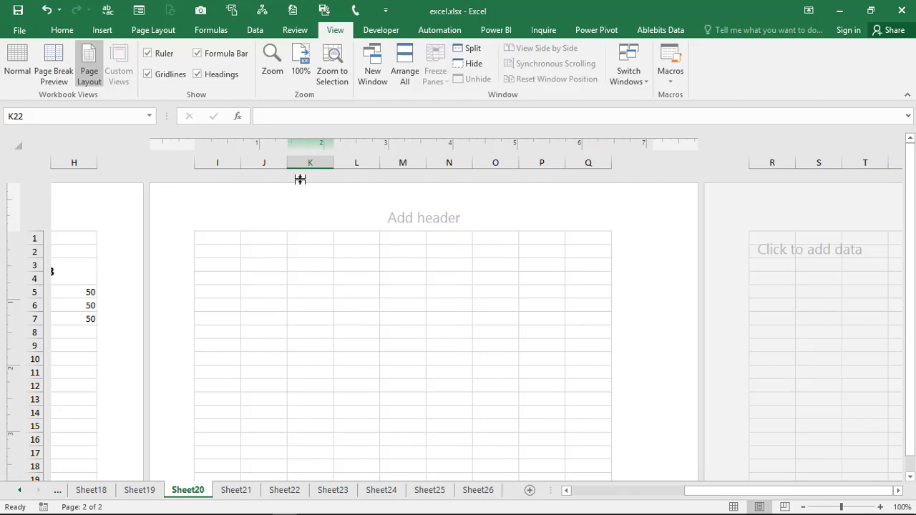
{"action": "left_click", "coordinate": [148, 54]}
{"action": "left_click", "coordinate": [149, 55]}
{"action": "left_click", "coordinate": [149, 55]}
{"action": "left_click", "coordinate": [149, 55]}
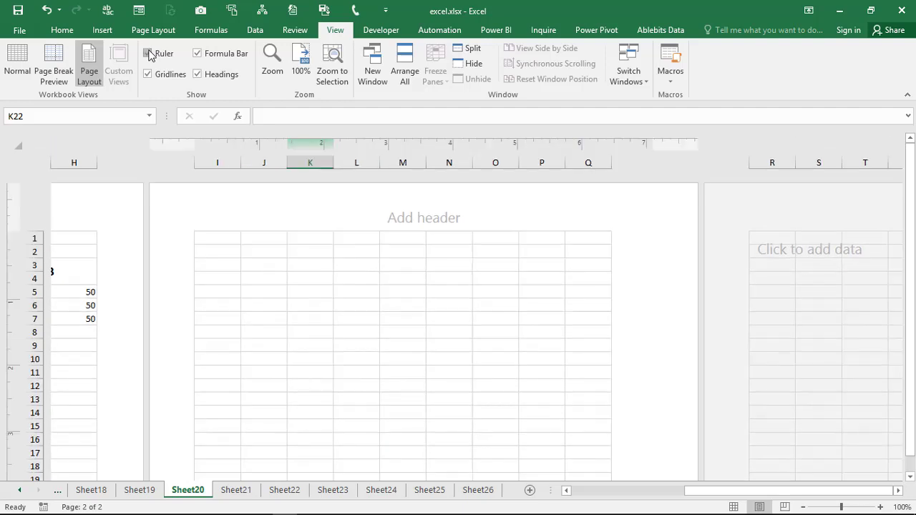
{"action": "left_click", "coordinate": [147, 75]}
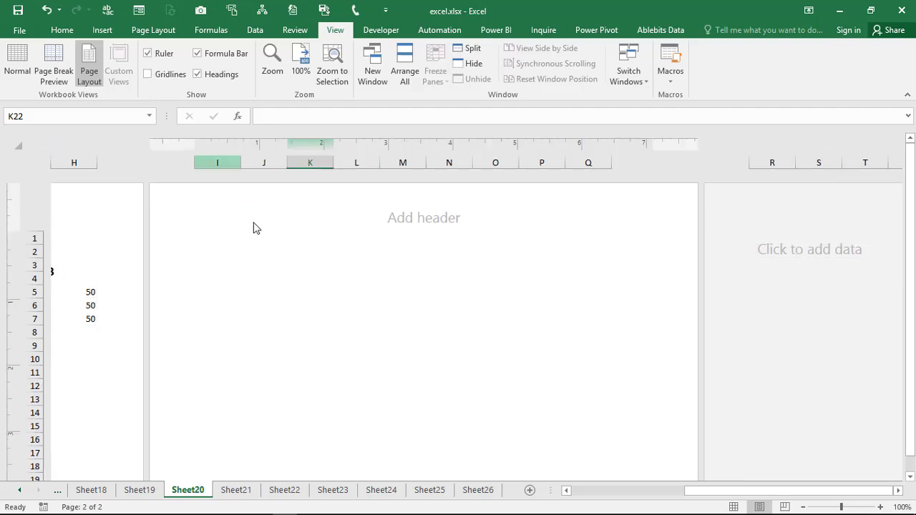
{"action": "scroll", "coordinate": [194, 267], "scroll_direction": "left", "scroll_amount": 3}
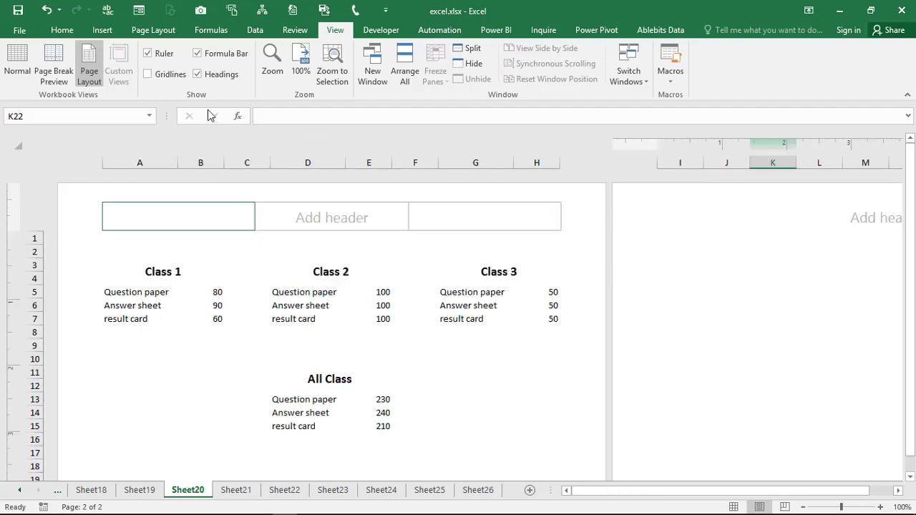
{"action": "left_click", "coordinate": [148, 74]}
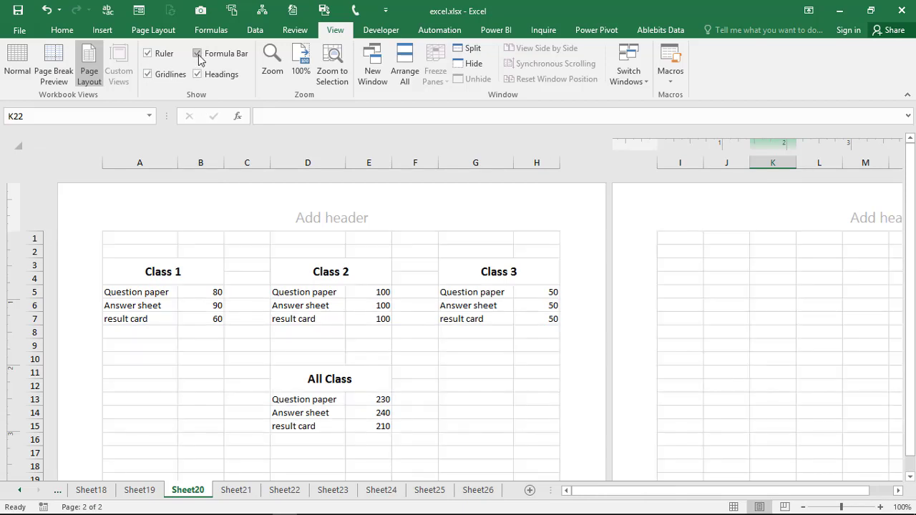
{"action": "left_click", "coordinate": [278, 121]}
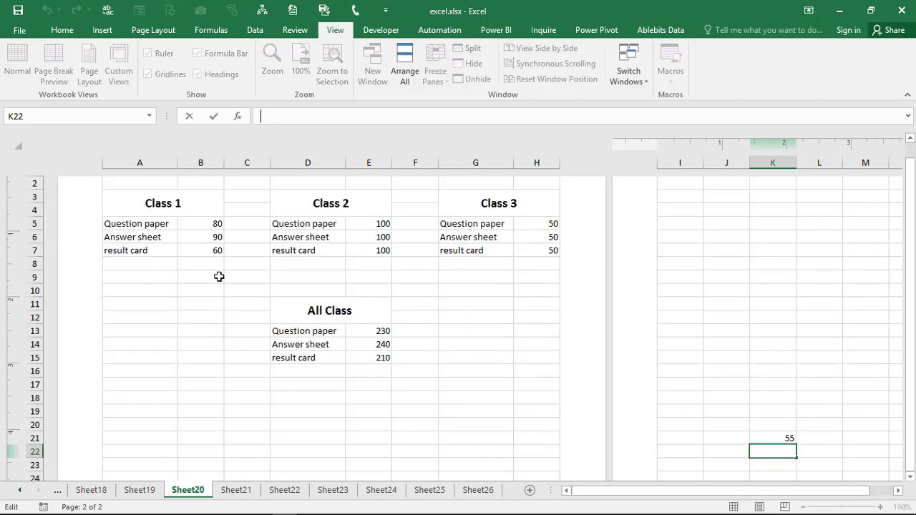
{"action": "left_click", "coordinate": [218, 277]}
{"action": "left_click", "coordinate": [206, 54]}
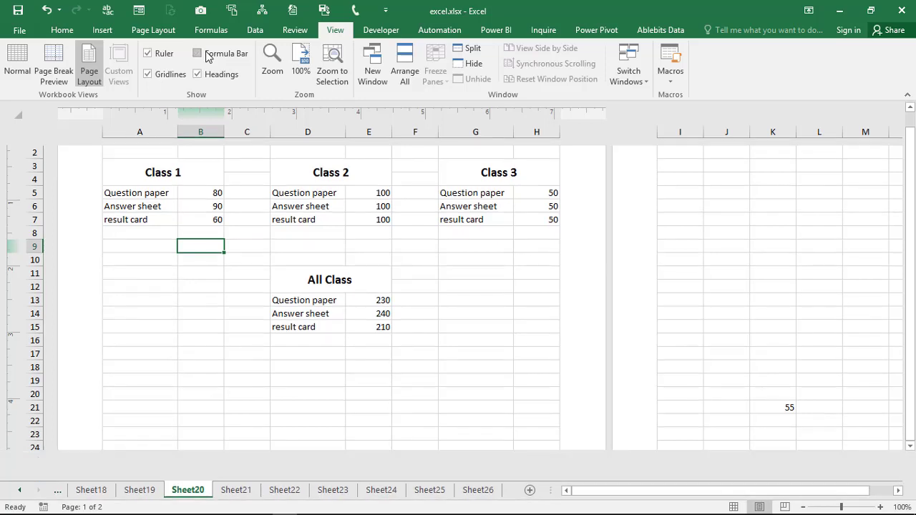
{"action": "left_click", "coordinate": [206, 54]}
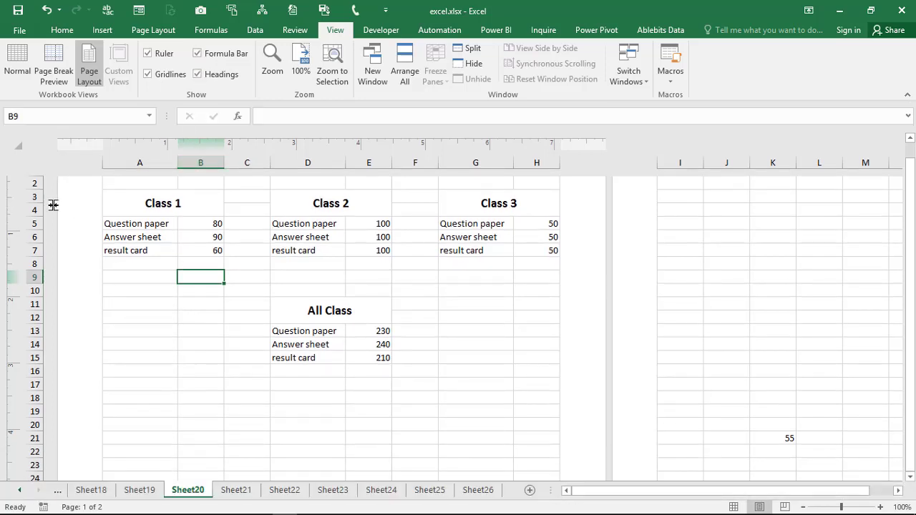
{"action": "left_click", "coordinate": [198, 74]}
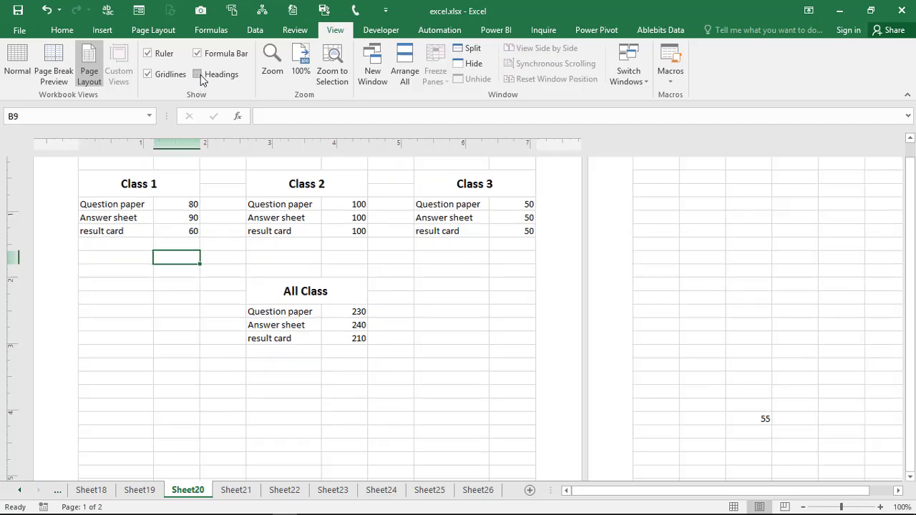
{"action": "left_click", "coordinate": [198, 75]}
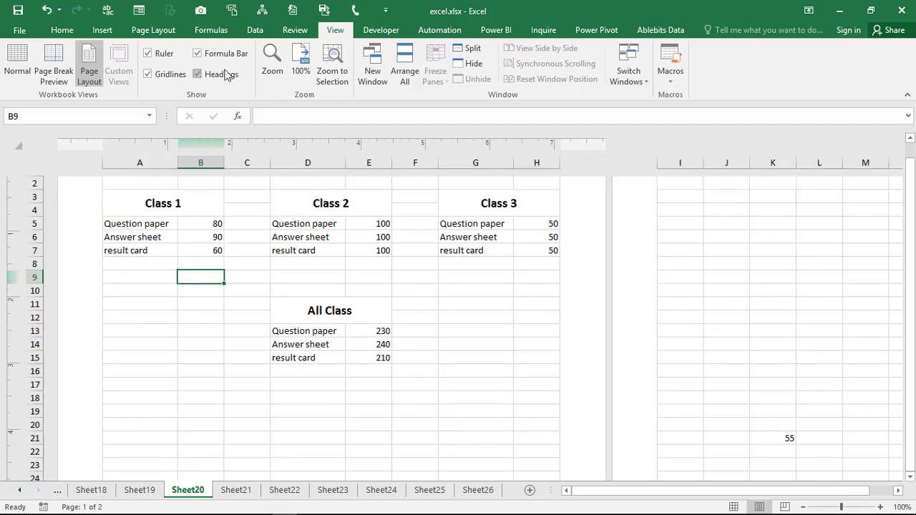
{"action": "left_click", "coordinate": [270, 71]}
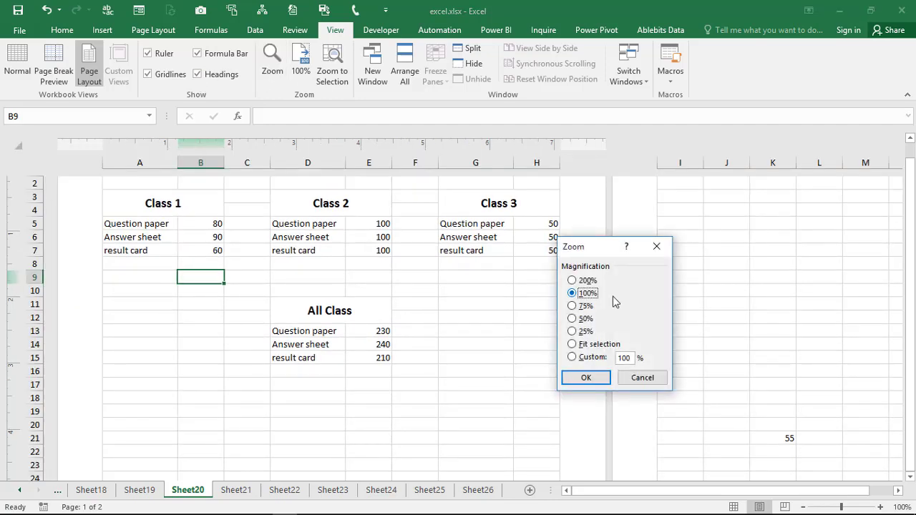
{"action": "left_click", "coordinate": [588, 283]}
{"action": "left_click", "coordinate": [579, 381]}
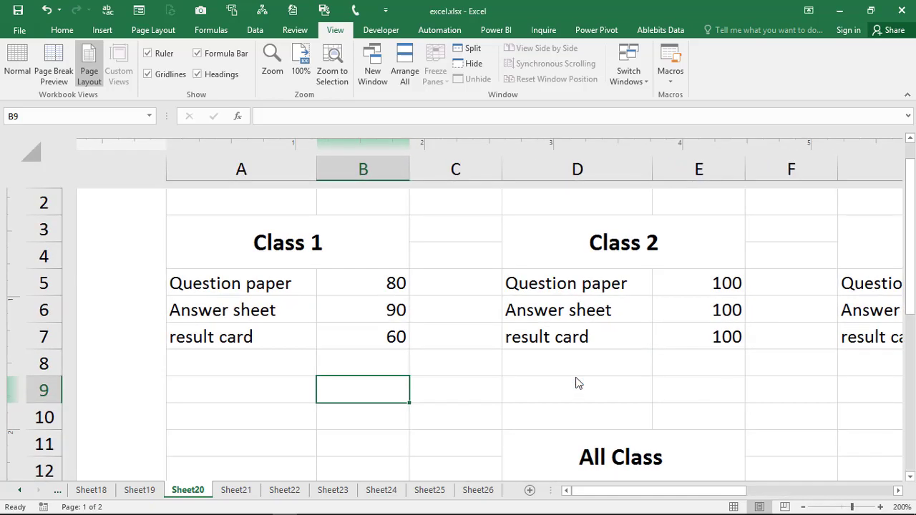
{"action": "left_click", "coordinate": [311, 73]}
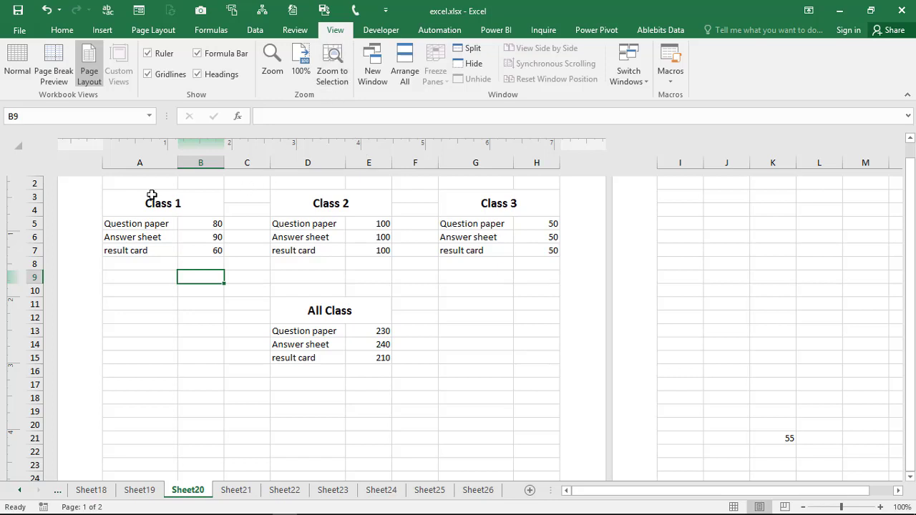
{"action": "left_click_drag", "start_coordinate": [103, 191], "coordinate": [307, 308]}
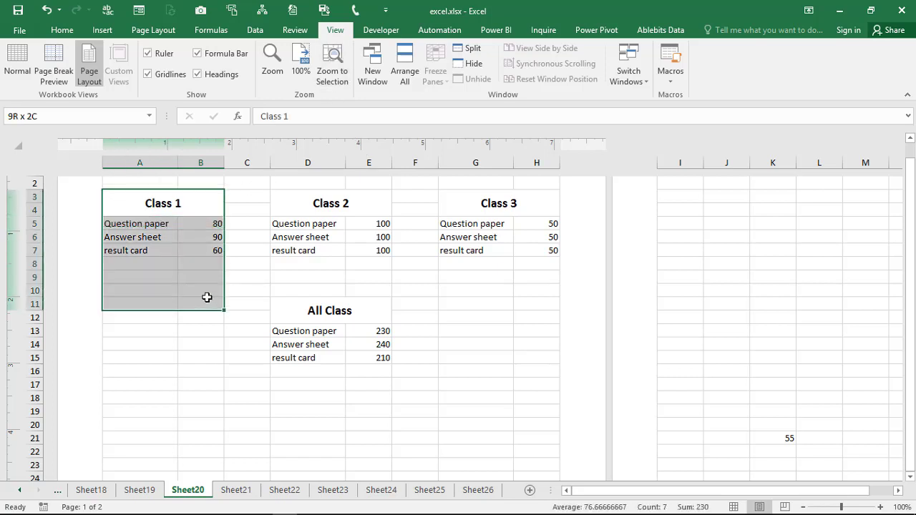
{"action": "left_click", "coordinate": [333, 77]}
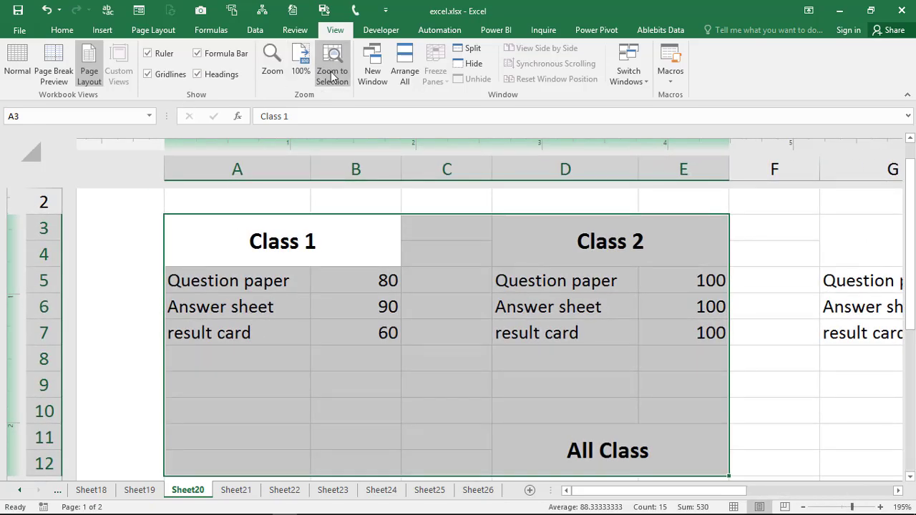
{"action": "left_click", "coordinate": [301, 66]}
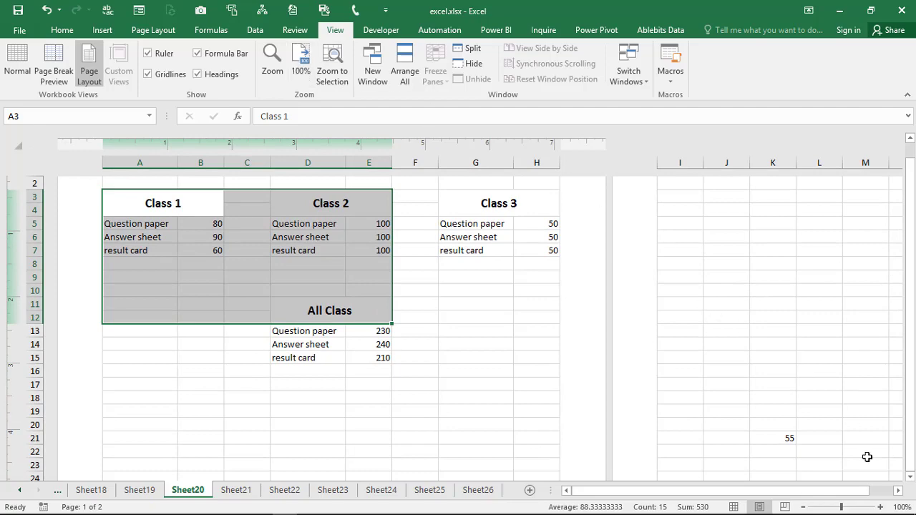
{"action": "left_click", "coordinate": [881, 507]}
{"action": "left_click", "coordinate": [881, 508]}
{"action": "left_click", "coordinate": [880, 508]}
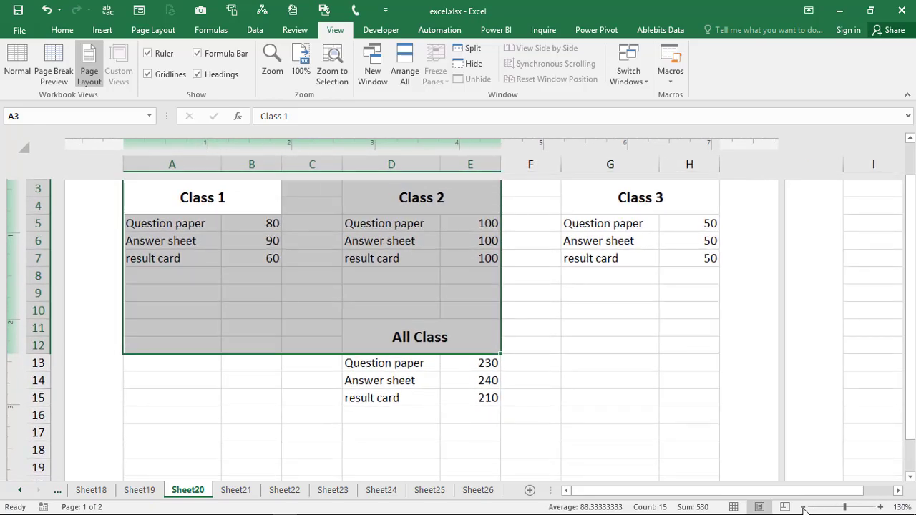
{"action": "left_click", "coordinate": [804, 507]}
{"action": "left_click", "coordinate": [803, 507]}
{"action": "left_click", "coordinate": [804, 508]}
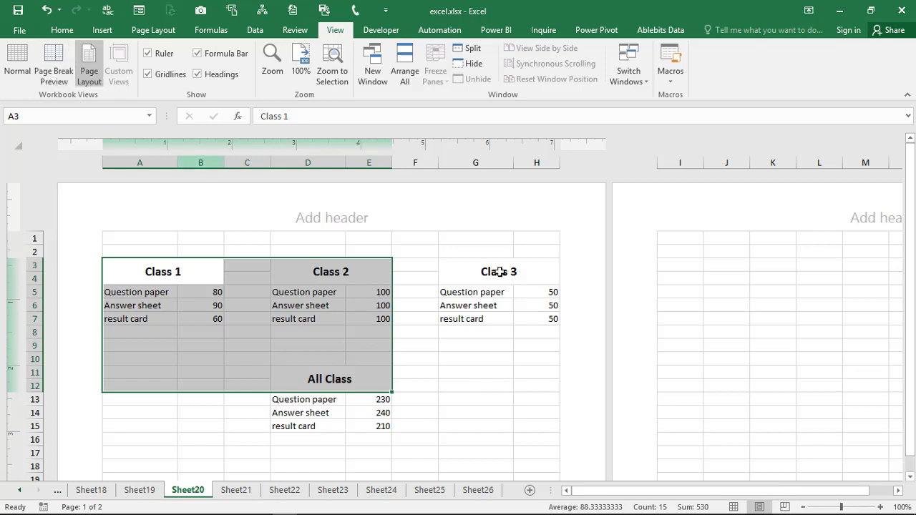
{"action": "mouse_move", "coordinate": [739, 512]}
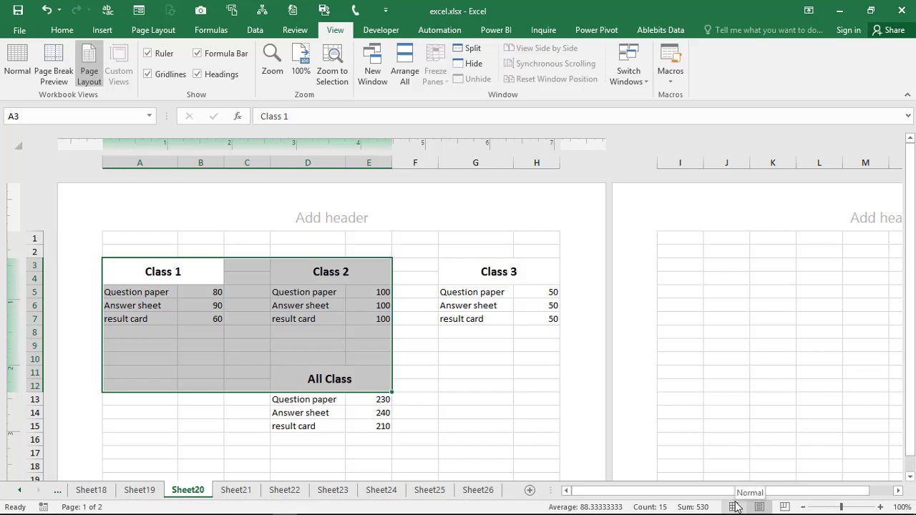
{"action": "left_click", "coordinate": [735, 507]}
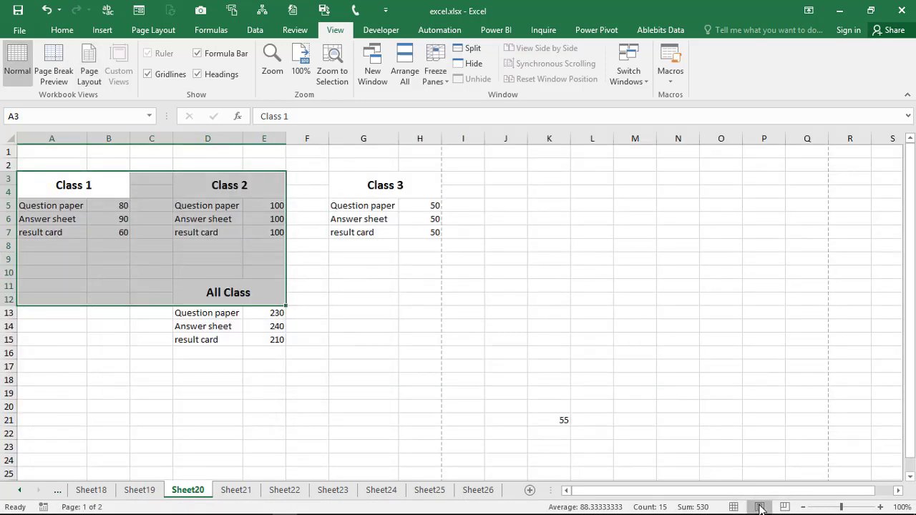
{"action": "left_click", "coordinate": [760, 507]}
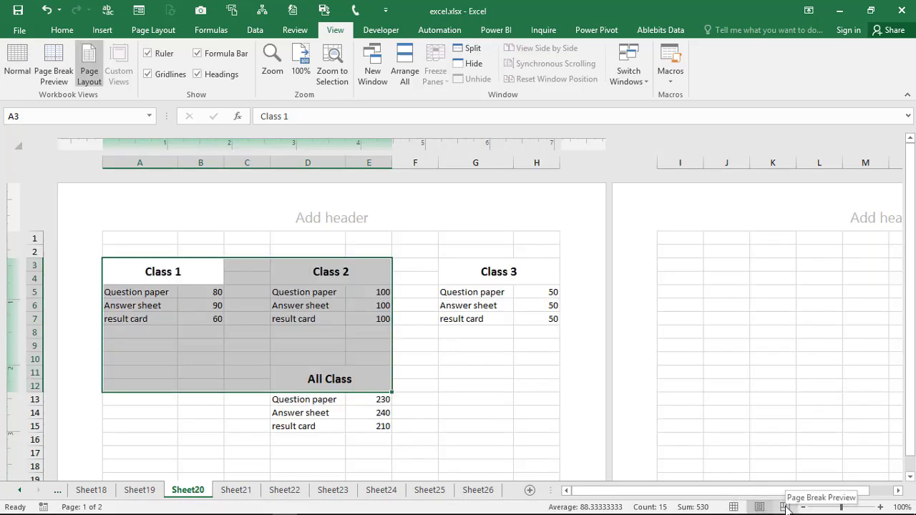
{"action": "left_click", "coordinate": [785, 507]}
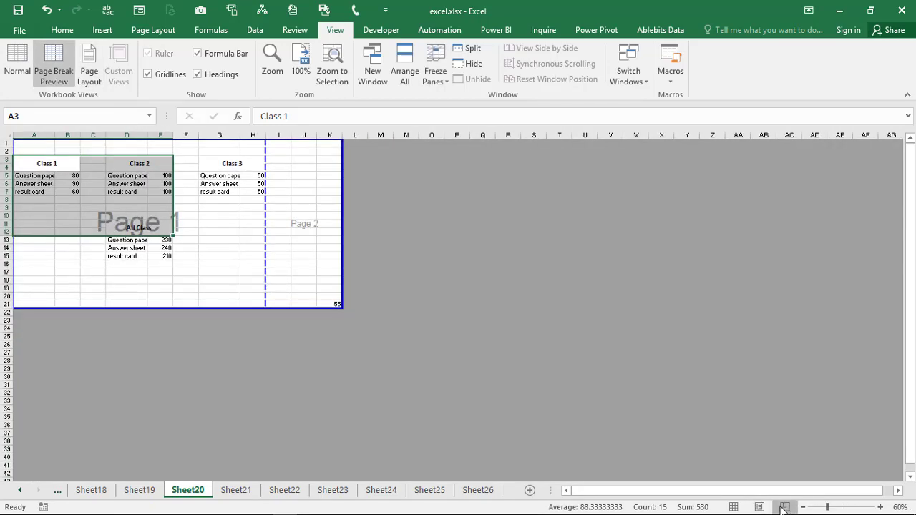
{"action": "left_click", "coordinate": [760, 507]}
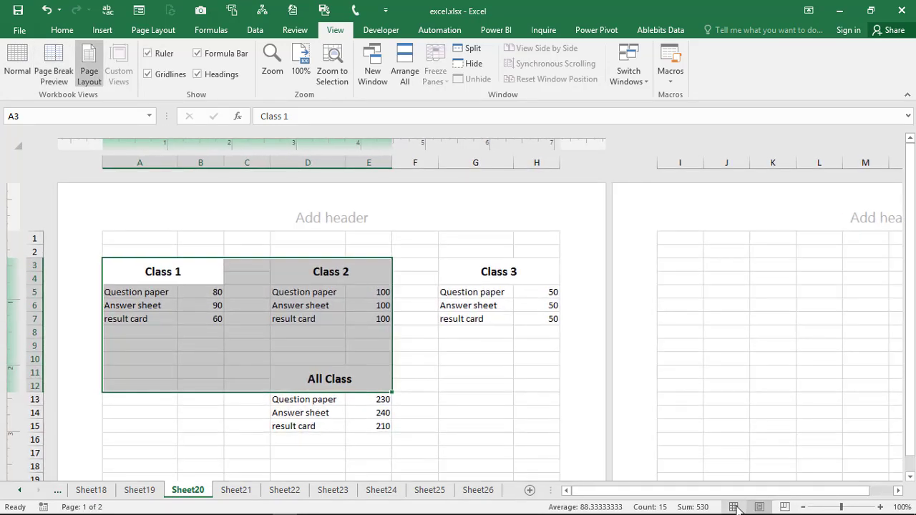
{"action": "left_click", "coordinate": [734, 507]}
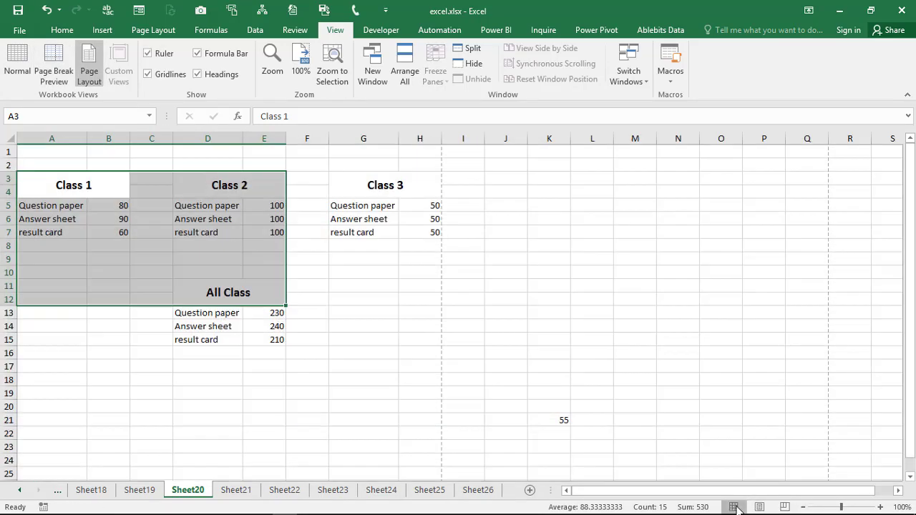
{"action": "left_click", "coordinate": [903, 508]}
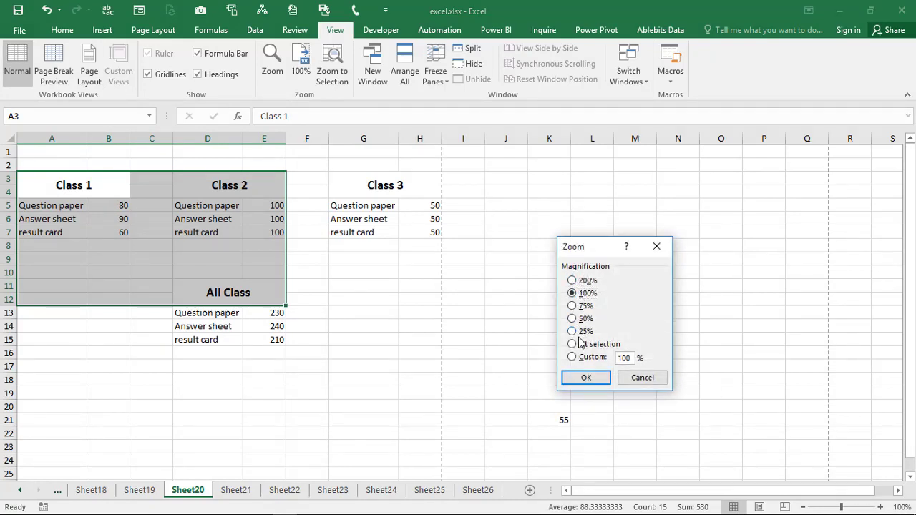
{"action": "left_click", "coordinate": [578, 381]}
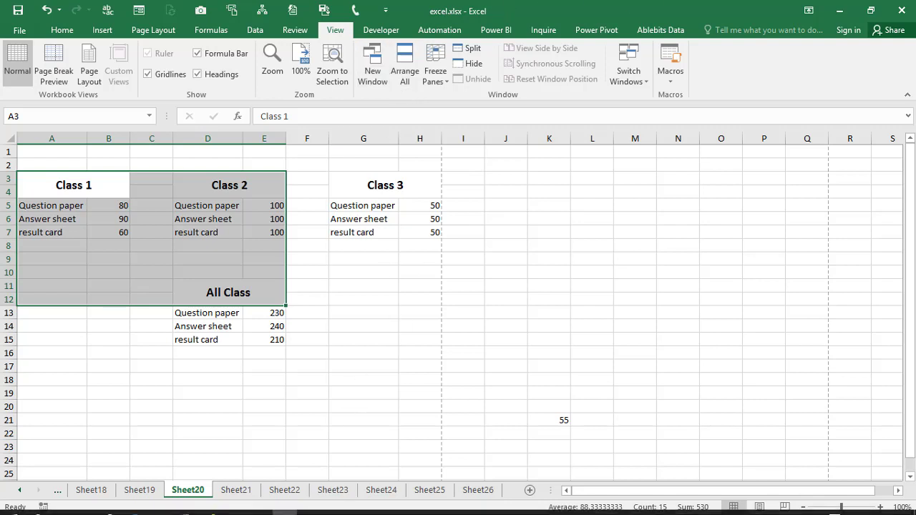
Minimize and restore Excel, then open a second window, excel.xlsx:2, of the workbook.
{"action": "left_click", "coordinate": [291, 506]}
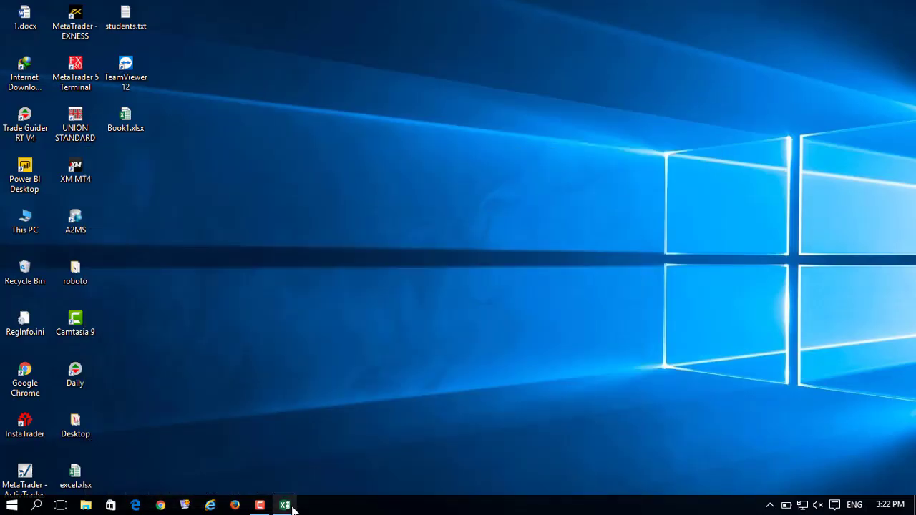
{"action": "left_click", "coordinate": [287, 506]}
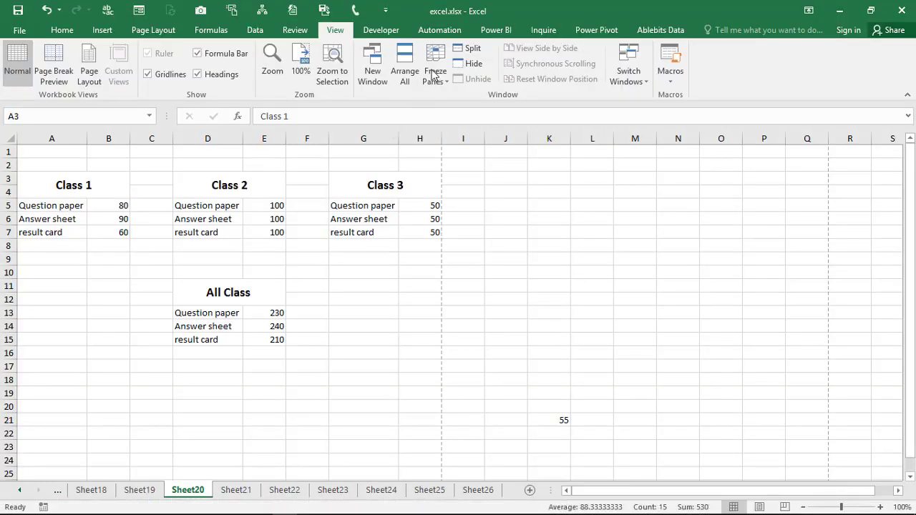
{"action": "left_click", "coordinate": [374, 66]}
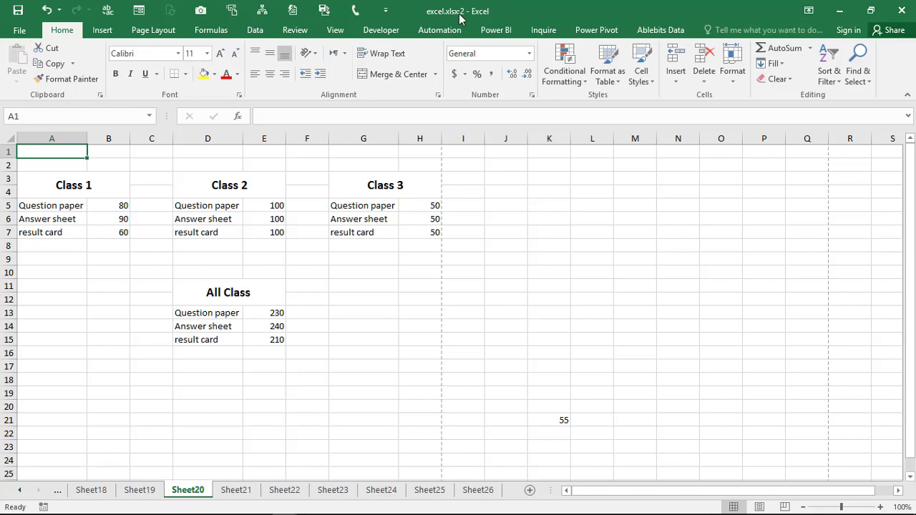
Return to the first workbook window and bring up Arrange Windows.
{"action": "mouse_move", "coordinate": [285, 506]}
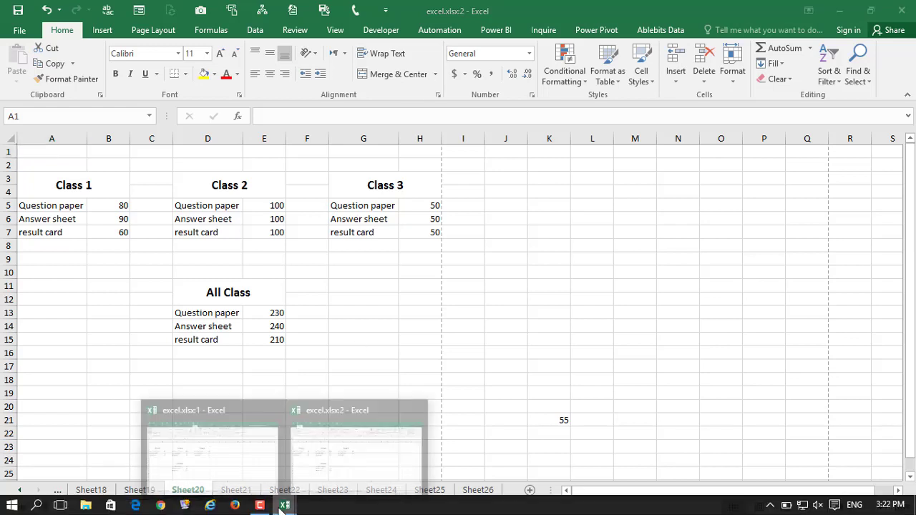
{"action": "left_click", "coordinate": [255, 439]}
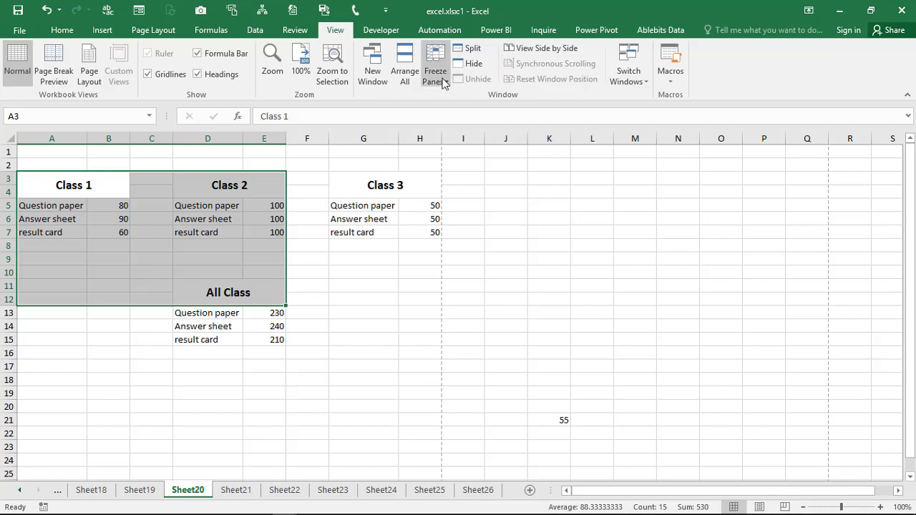
{"action": "left_click", "coordinate": [406, 72]}
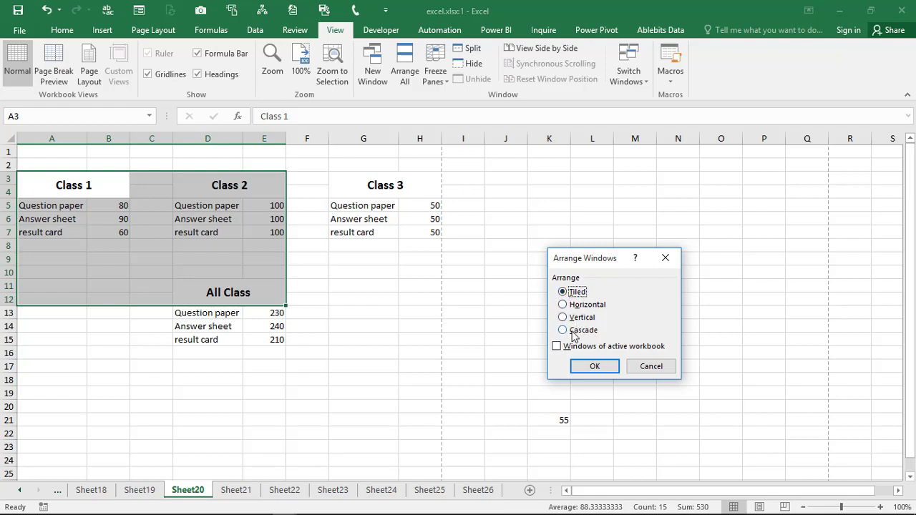
Tile both windows, scroll the right-hand one, then return focus to the left window.
{"action": "left_click", "coordinate": [581, 368]}
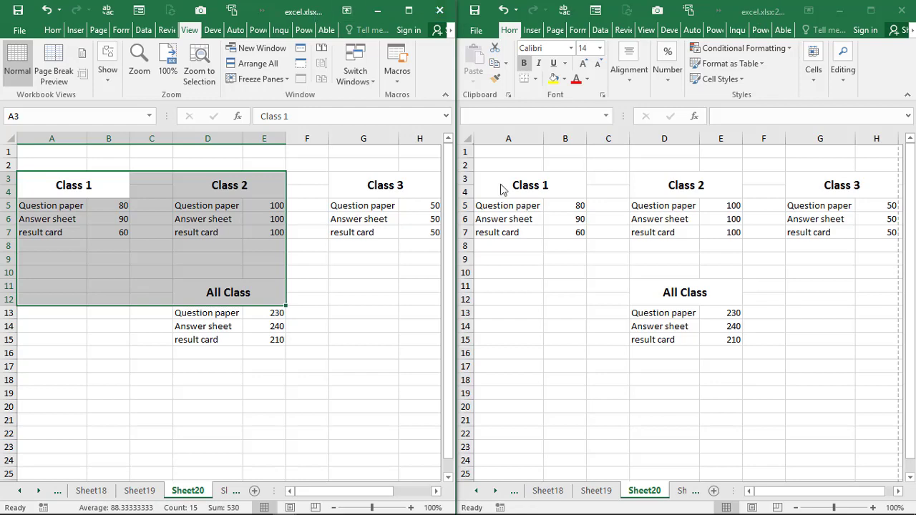
{"action": "left_click", "coordinate": [579, 334]}
{"action": "scroll", "coordinate": [578, 334], "scroll_direction": "down", "scroll_amount": 1}
{"action": "scroll", "coordinate": [575, 333], "scroll_direction": "down", "scroll_amount": 3}
{"action": "scroll", "coordinate": [575, 333], "scroll_direction": "up", "scroll_amount": 4}
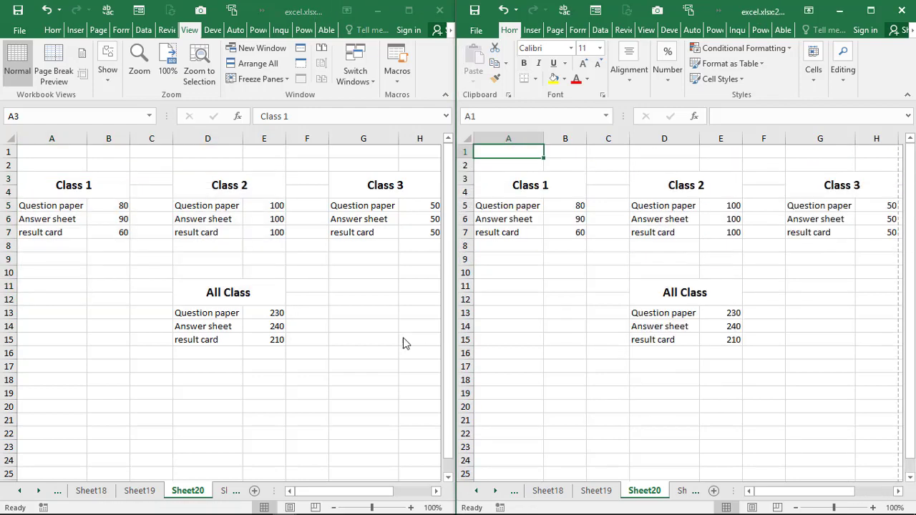
{"action": "key", "text": "ctrl+F6"}
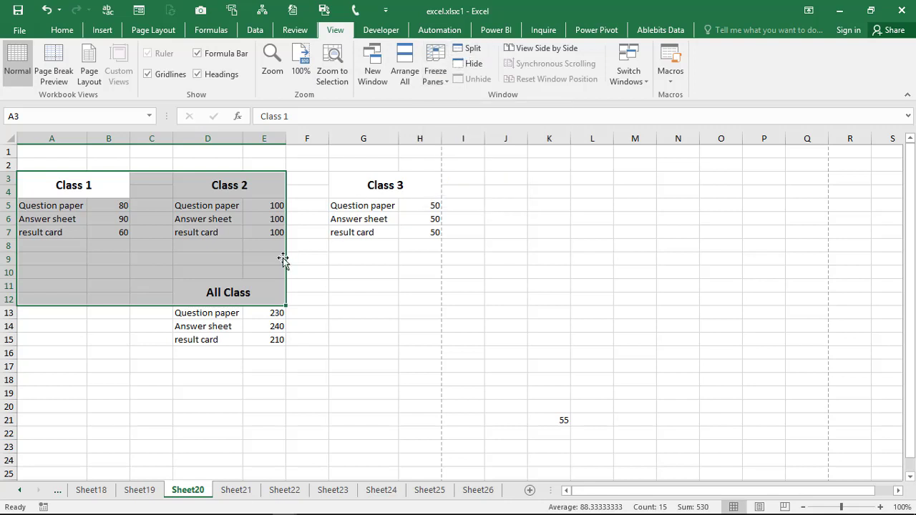
{"action": "left_click", "coordinate": [223, 289]}
{"action": "left_click", "coordinate": [179, 260]}
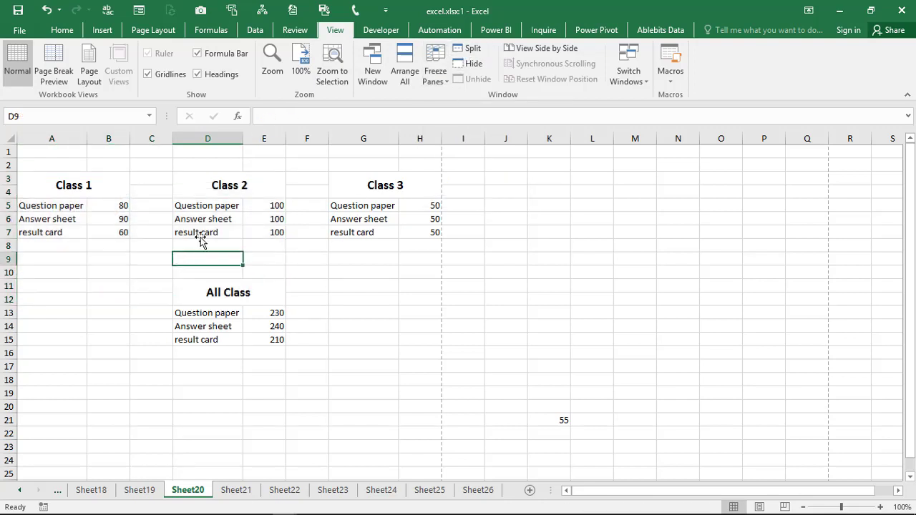
{"action": "left_click", "coordinate": [472, 50]}
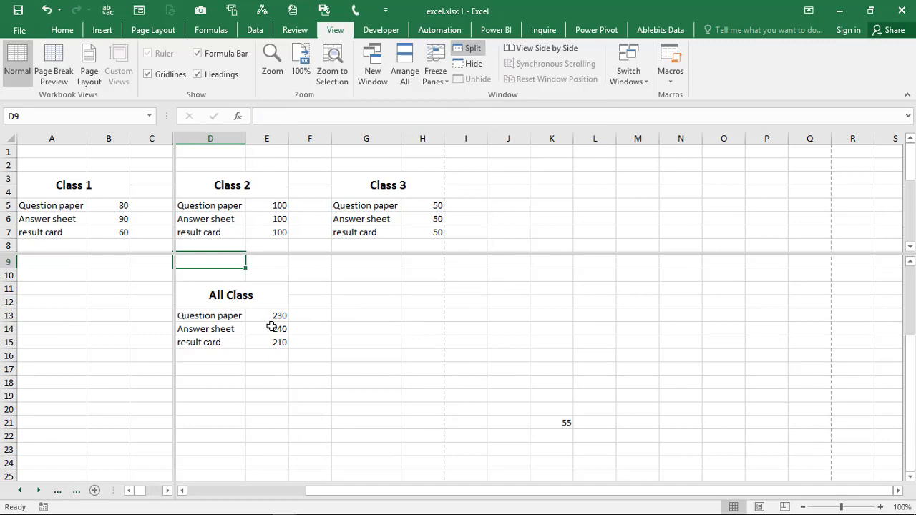
{"action": "scroll", "coordinate": [272, 327], "scroll_direction": "down", "scroll_amount": 3}
{"action": "scroll", "coordinate": [272, 327], "scroll_direction": "up", "scroll_amount": 5}
{"action": "scroll", "coordinate": [271, 327], "scroll_direction": "down", "scroll_amount": 5}
{"action": "scroll", "coordinate": [271, 327], "scroll_direction": "up", "scroll_amount": 5}
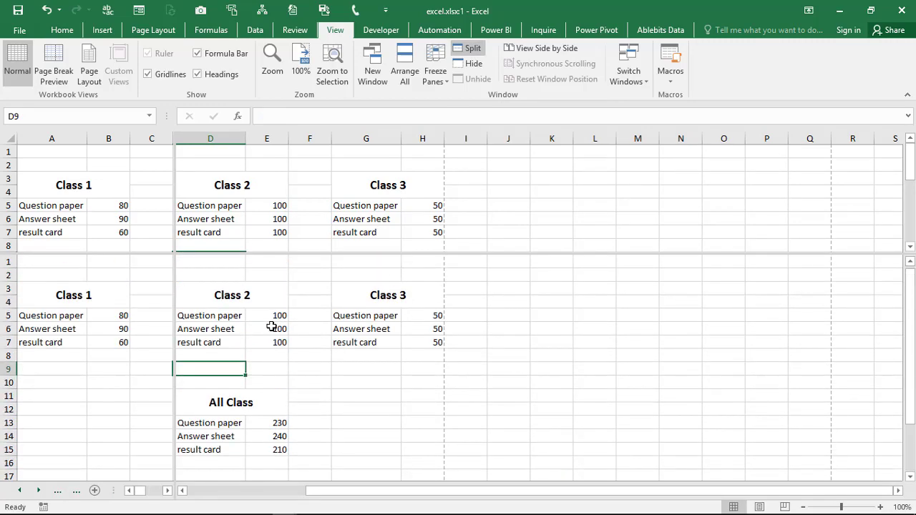
{"action": "scroll", "coordinate": [272, 327], "scroll_direction": "down", "scroll_amount": 4}
{"action": "scroll", "coordinate": [272, 327], "scroll_direction": "up", "scroll_amount": 4}
{"action": "left_click", "coordinate": [274, 184]}
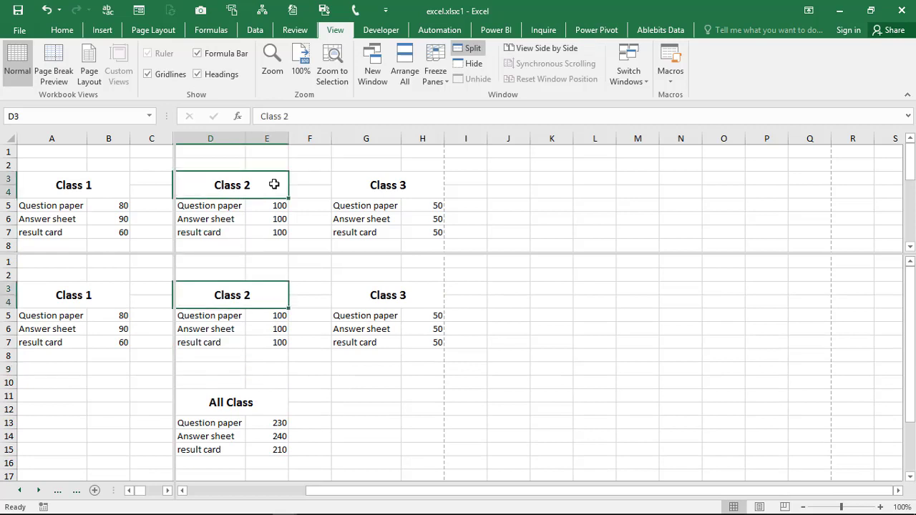
{"action": "scroll", "coordinate": [274, 184], "scroll_direction": "down", "scroll_amount": 3}
{"action": "scroll", "coordinate": [280, 180], "scroll_direction": "up", "scroll_amount": 3}
{"action": "scroll", "coordinate": [106, 182], "scroll_direction": "right", "scroll_amount": 5}
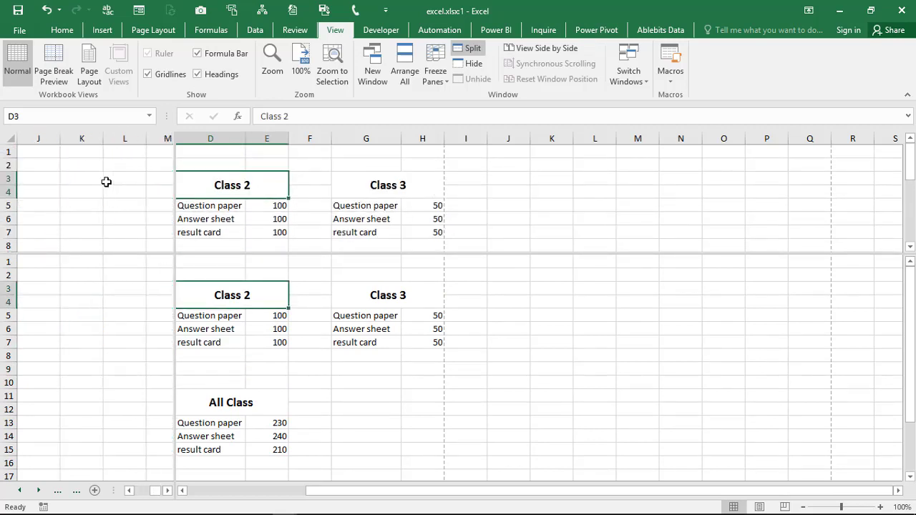
{"action": "scroll", "coordinate": [106, 182], "scroll_direction": "left", "scroll_amount": 5}
{"action": "scroll", "coordinate": [106, 182], "scroll_direction": "right", "scroll_amount": 5}
{"action": "scroll", "coordinate": [106, 182], "scroll_direction": "left", "scroll_amount": 5}
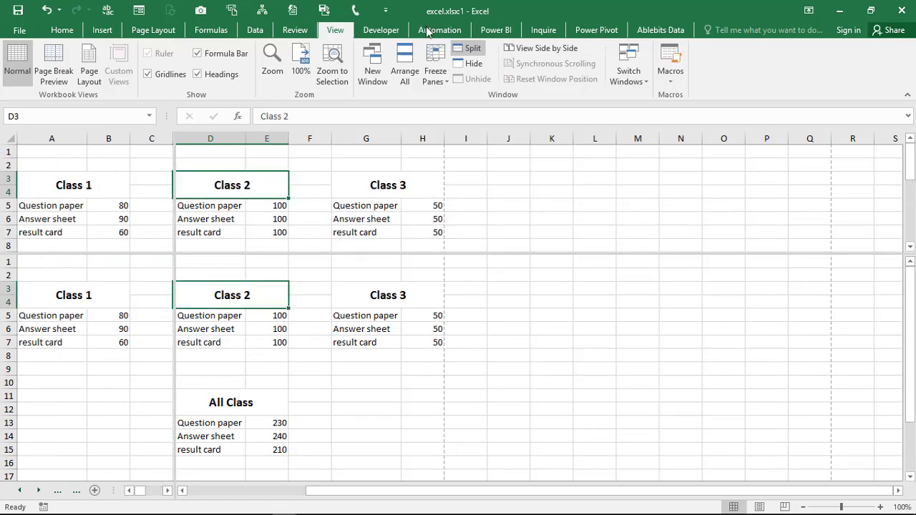
{"action": "left_click", "coordinate": [469, 48]}
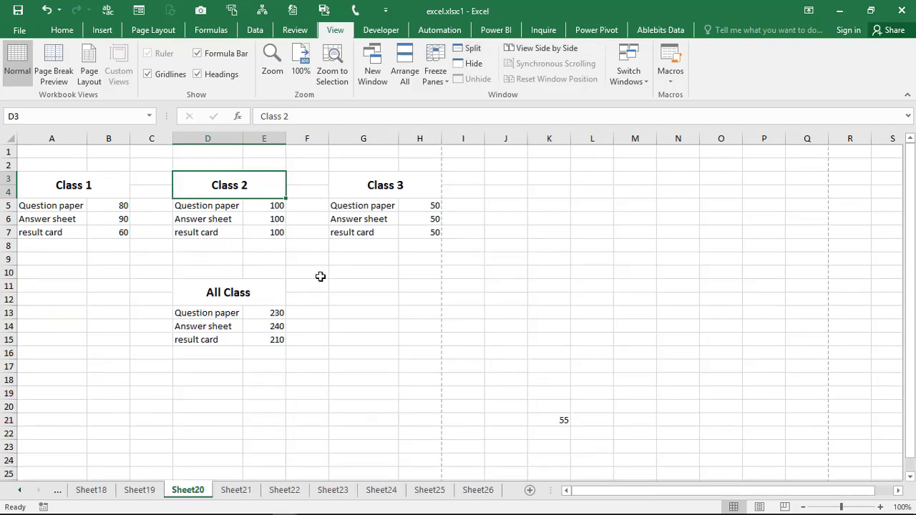
{"action": "left_click", "coordinate": [321, 276]}
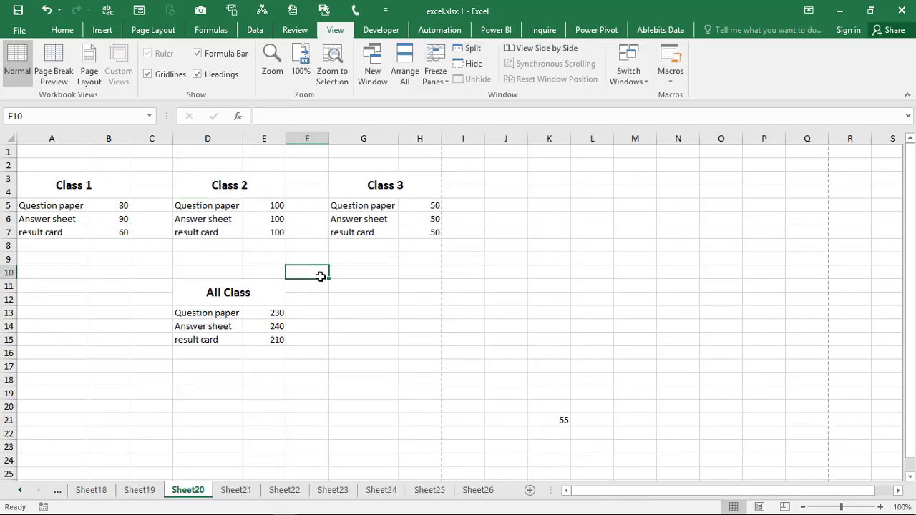
{"action": "left_click", "coordinate": [474, 63]}
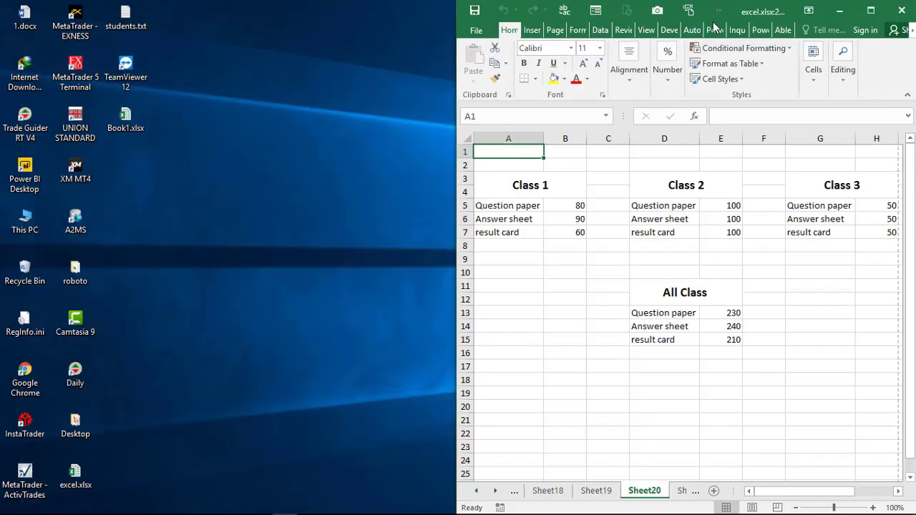
{"action": "left_click", "coordinate": [876, 10]}
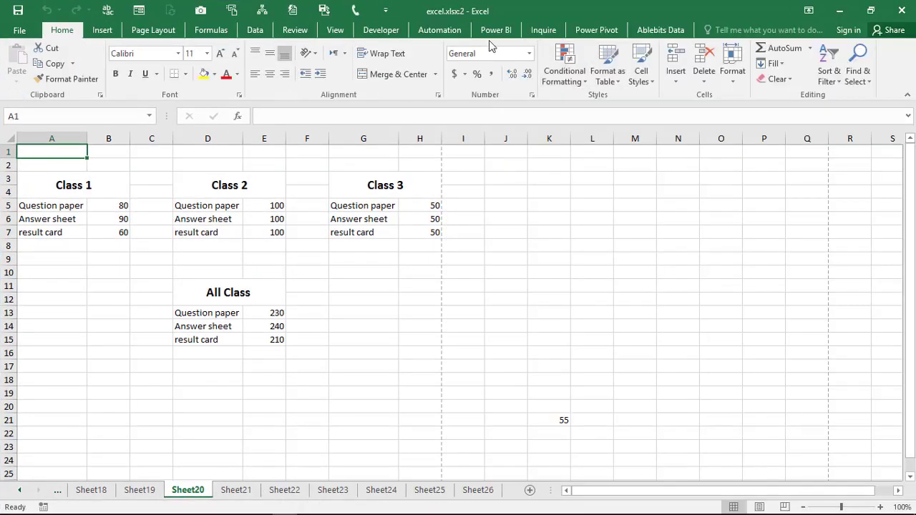
{"action": "left_click", "coordinate": [333, 32]}
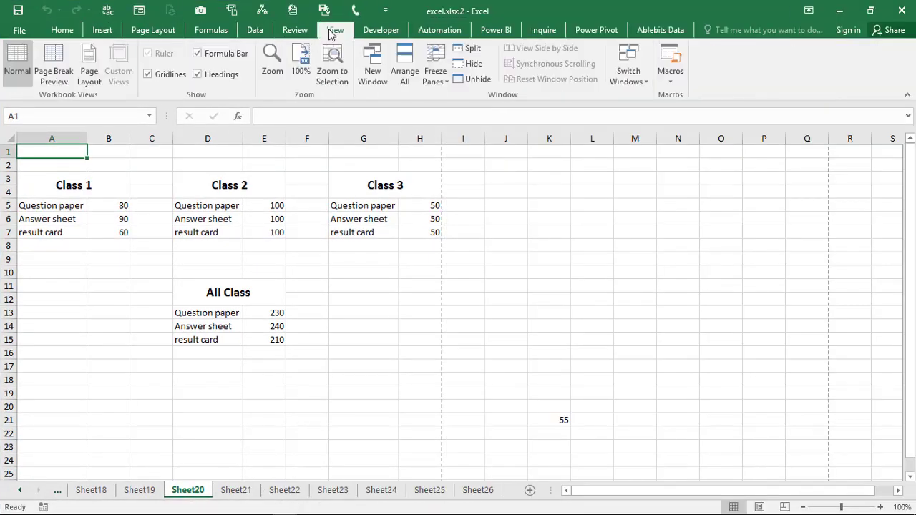
{"action": "left_click", "coordinate": [474, 78]}
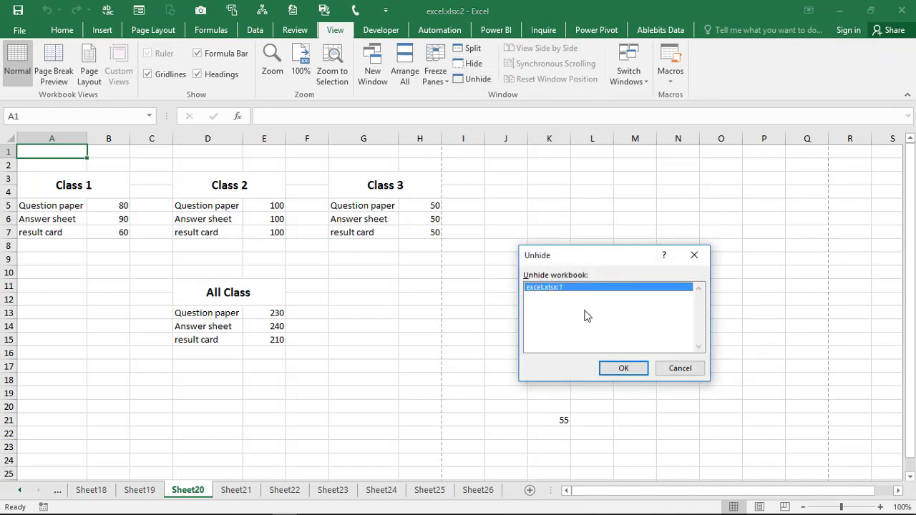
{"action": "left_click", "coordinate": [621, 369]}
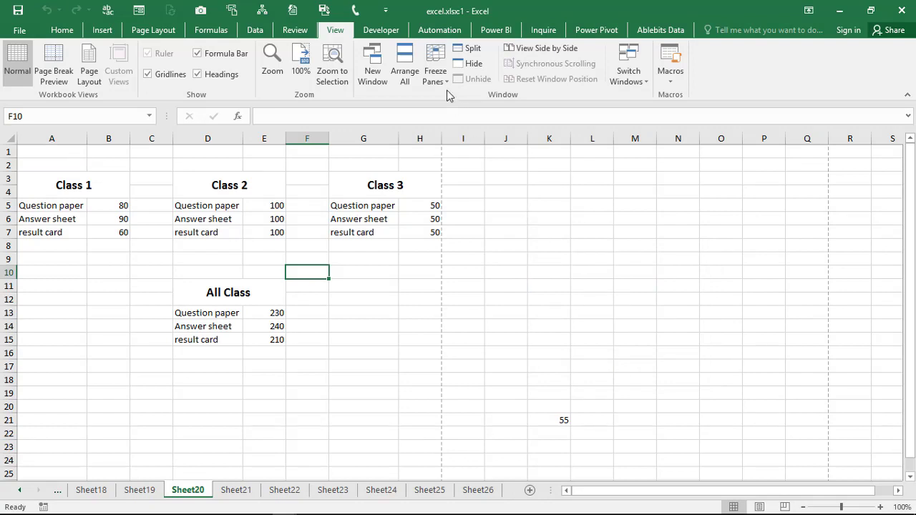
Switch to Sheet19's fees table and scroll through it.
{"action": "left_click", "coordinate": [149, 489]}
{"action": "scroll", "coordinate": [147, 382], "scroll_direction": "down", "scroll_amount": 4}
{"action": "scroll", "coordinate": [147, 382], "scroll_direction": "up", "scroll_amount": 4}
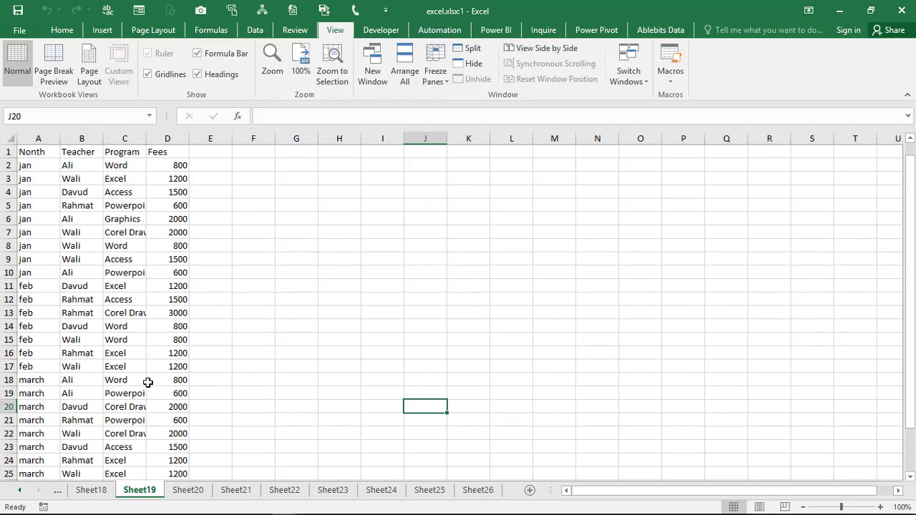
{"action": "scroll", "coordinate": [80, 273], "scroll_direction": "down", "scroll_amount": 3}
{"action": "scroll", "coordinate": [80, 273], "scroll_direction": "up", "scroll_amount": 3}
Freeze the fees table's top header row and scroll to check it stays fixed.
{"action": "left_click", "coordinate": [4, 152]}
{"action": "left_click", "coordinate": [79, 165]}
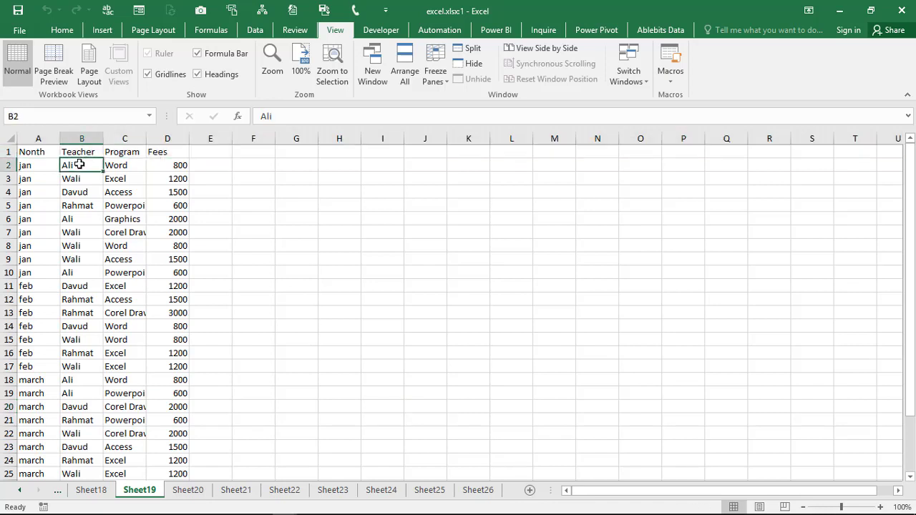
{"action": "left_click", "coordinate": [436, 80]}
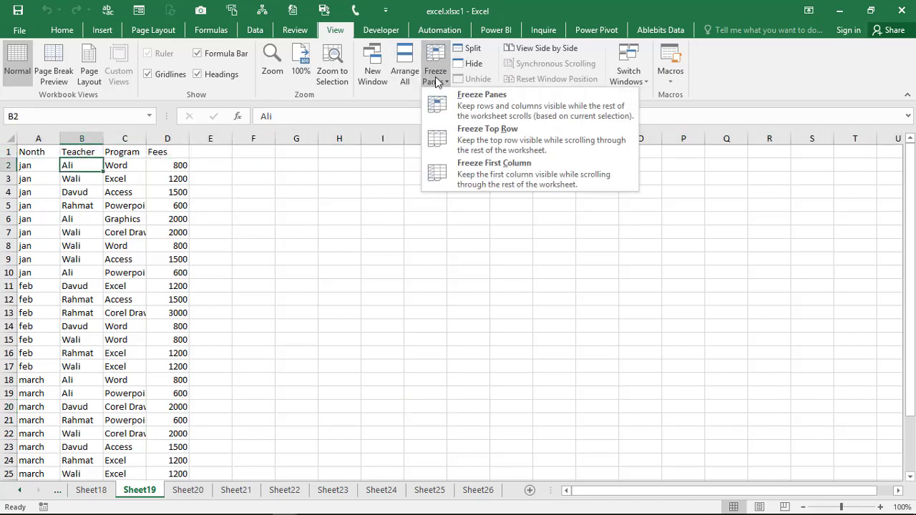
{"action": "left_click", "coordinate": [467, 135]}
{"action": "left_click", "coordinate": [250, 282]}
{"action": "scroll", "coordinate": [177, 330], "scroll_direction": "down", "scroll_amount": 4}
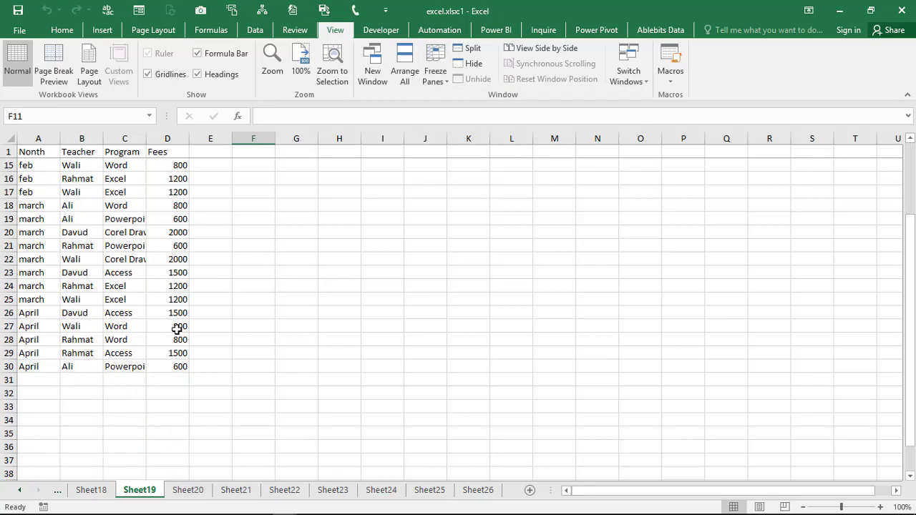
{"action": "scroll", "coordinate": [177, 329], "scroll_direction": "down", "scroll_amount": 2}
{"action": "scroll", "coordinate": [177, 329], "scroll_direction": "down", "scroll_amount": 11}
{"action": "scroll", "coordinate": [177, 329], "scroll_direction": "up", "scroll_amount": 15}
{"action": "scroll", "coordinate": [177, 329], "scroll_direction": "up", "scroll_amount": 3}
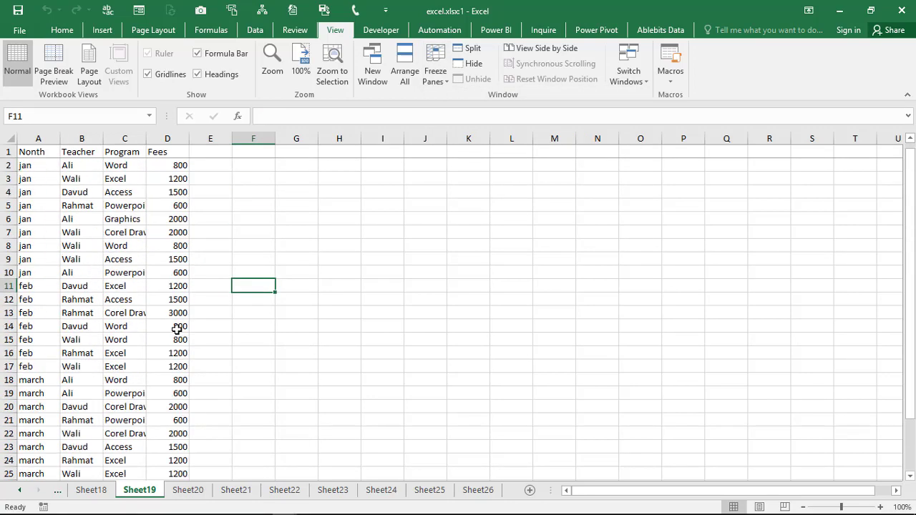
{"action": "scroll", "coordinate": [177, 329], "scroll_direction": "down", "scroll_amount": 4}
{"action": "scroll", "coordinate": [177, 330], "scroll_direction": "right", "scroll_amount": 2}
{"action": "scroll", "coordinate": [177, 329], "scroll_direction": "left", "scroll_amount": 2}
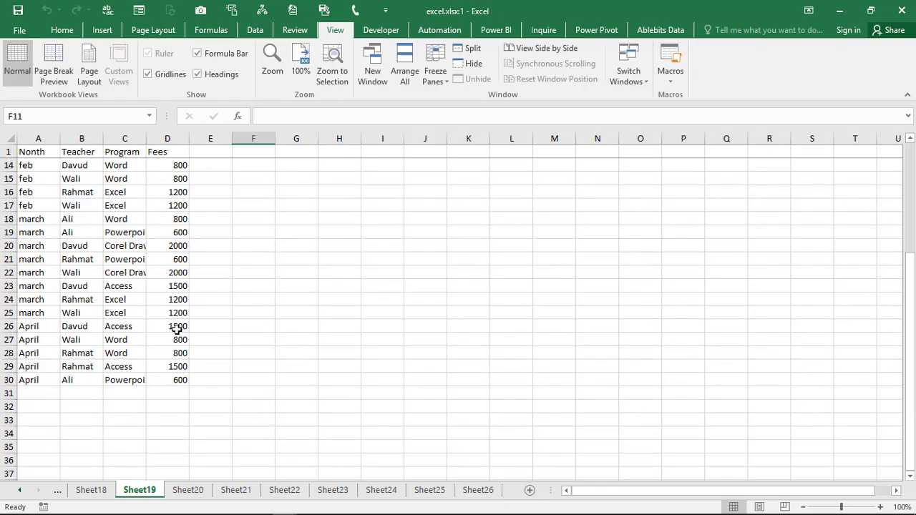
Freeze the first column instead and scroll sideways to confirm column A stays put.
{"action": "left_click", "coordinate": [438, 83]}
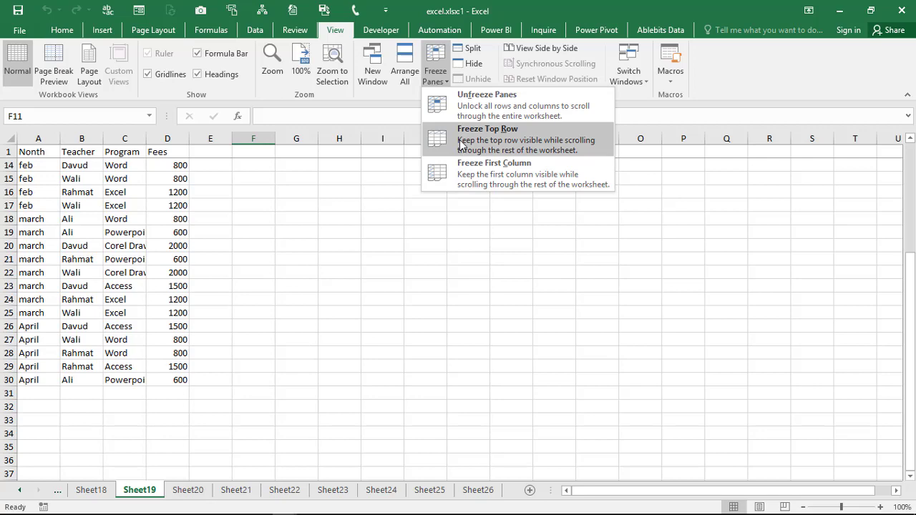
{"action": "left_click", "coordinate": [440, 177]}
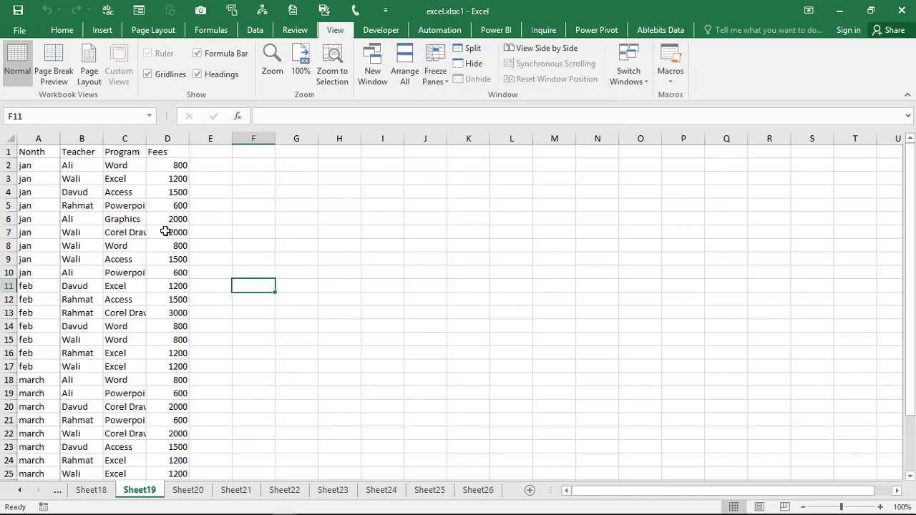
{"action": "scroll", "coordinate": [144, 316], "scroll_direction": "right", "scroll_amount": 5}
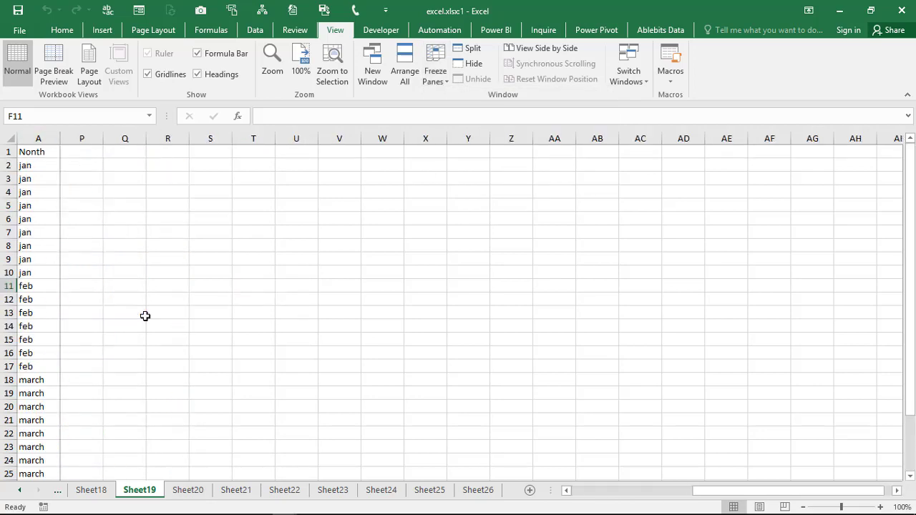
{"action": "scroll", "coordinate": [145, 315], "scroll_direction": "left", "scroll_amount": 5}
{"action": "scroll", "coordinate": [145, 316], "scroll_direction": "right", "scroll_amount": 6}
{"action": "scroll", "coordinate": [144, 316], "scroll_direction": "left", "scroll_amount": 6}
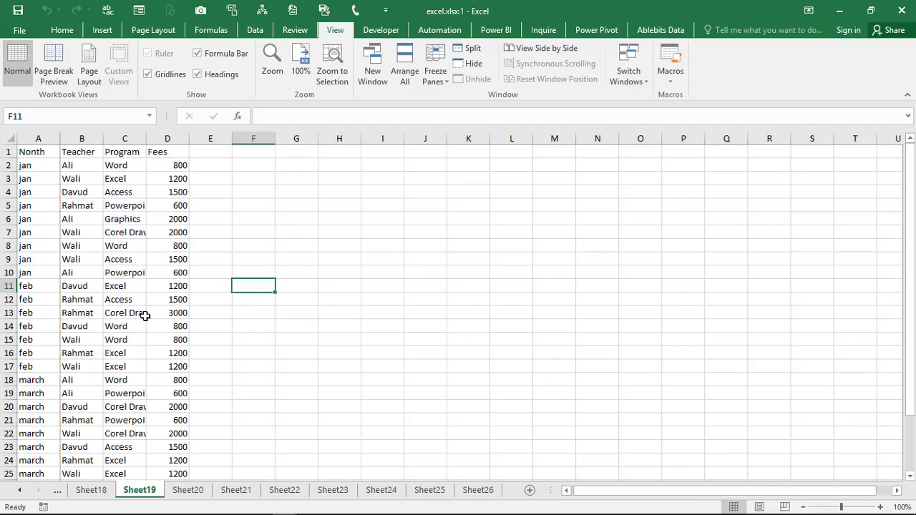
Remove the column freeze, freeze panes at C8 to lock rows 1–7 and columns A–B, and scroll-test.
{"action": "left_click", "coordinate": [435, 72]}
{"action": "left_click", "coordinate": [480, 114]}
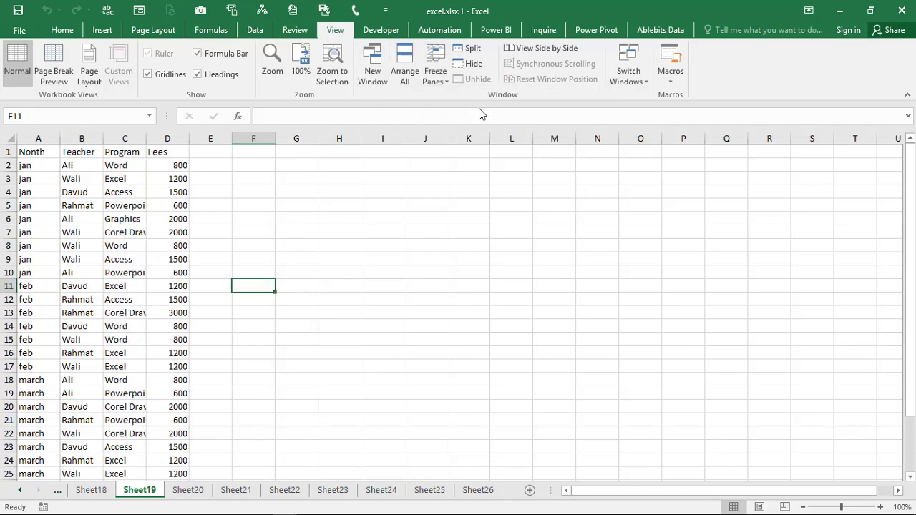
{"action": "left_click", "coordinate": [111, 247]}
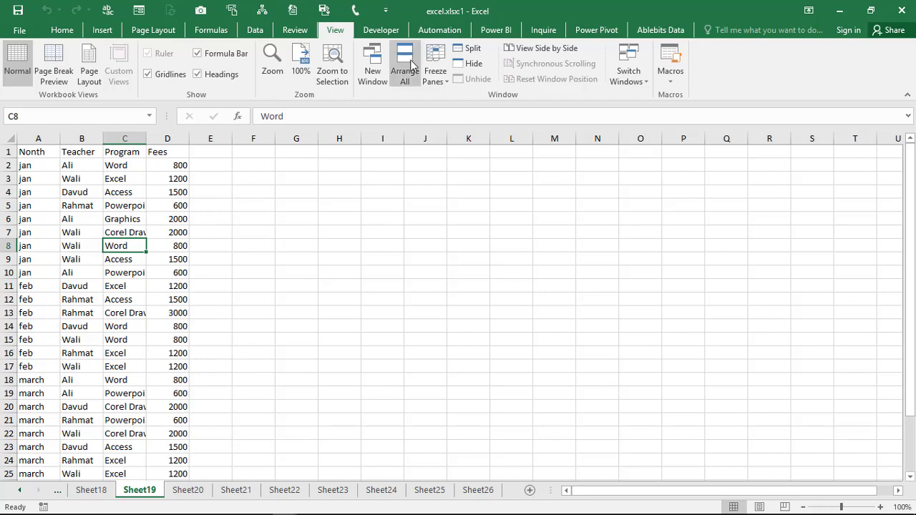
{"action": "left_click", "coordinate": [433, 75]}
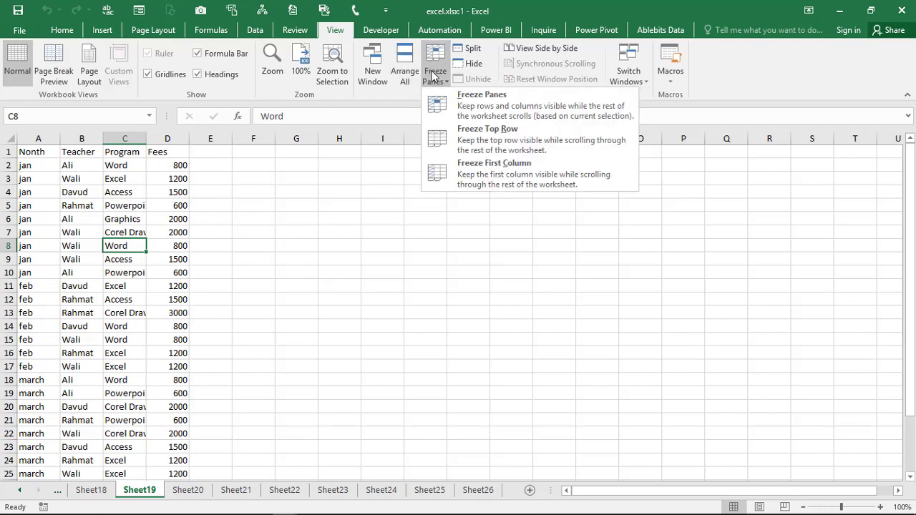
{"action": "left_click", "coordinate": [479, 109]}
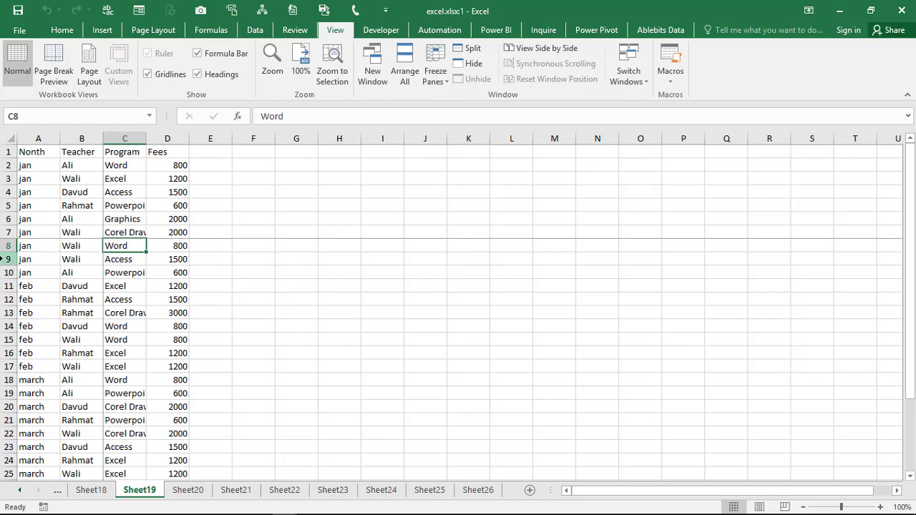
{"action": "scroll", "coordinate": [184, 394], "scroll_direction": "down", "scroll_amount": 3}
{"action": "scroll", "coordinate": [183, 394], "scroll_direction": "up", "scroll_amount": 3}
{"action": "scroll", "coordinate": [350, 334], "scroll_direction": "right", "scroll_amount": 5}
{"action": "scroll", "coordinate": [350, 334], "scroll_direction": "left", "scroll_amount": 5}
{"action": "scroll", "coordinate": [350, 335], "scroll_direction": "right", "scroll_amount": 5}
{"action": "scroll", "coordinate": [350, 334], "scroll_direction": "left", "scroll_amount": 5}
{"action": "scroll", "coordinate": [350, 334], "scroll_direction": "right", "scroll_amount": 5}
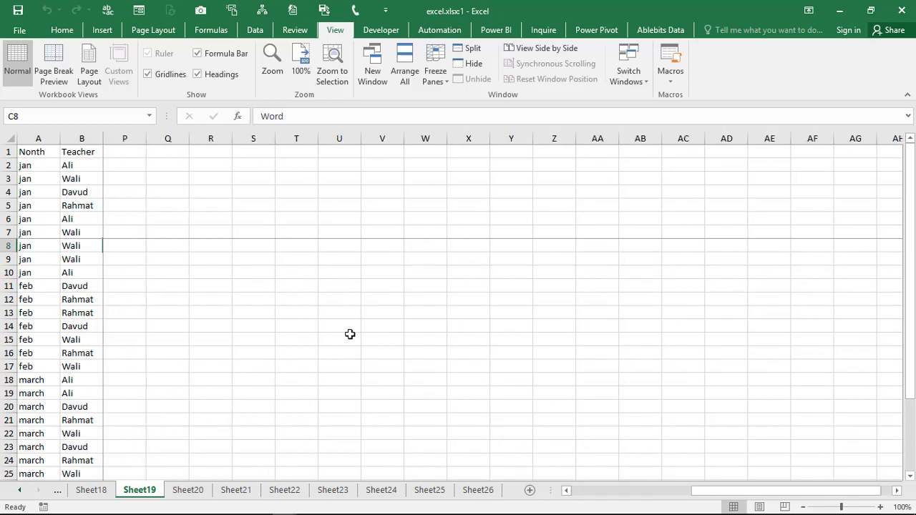
{"action": "scroll", "coordinate": [350, 335], "scroll_direction": "left", "scroll_amount": 5}
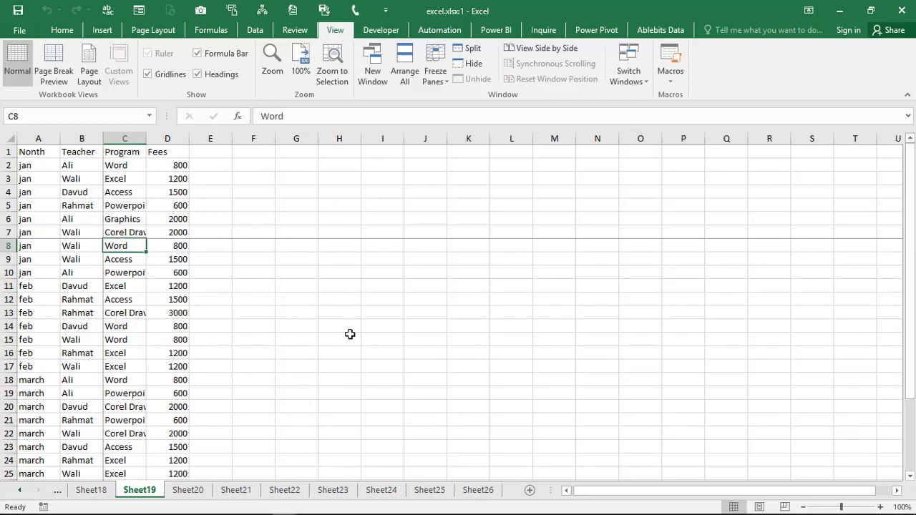
Unfreeze all panes on Sheet19 and scroll to confirm nothing stays locked.
{"action": "left_click", "coordinate": [438, 77]}
{"action": "left_click", "coordinate": [469, 107]}
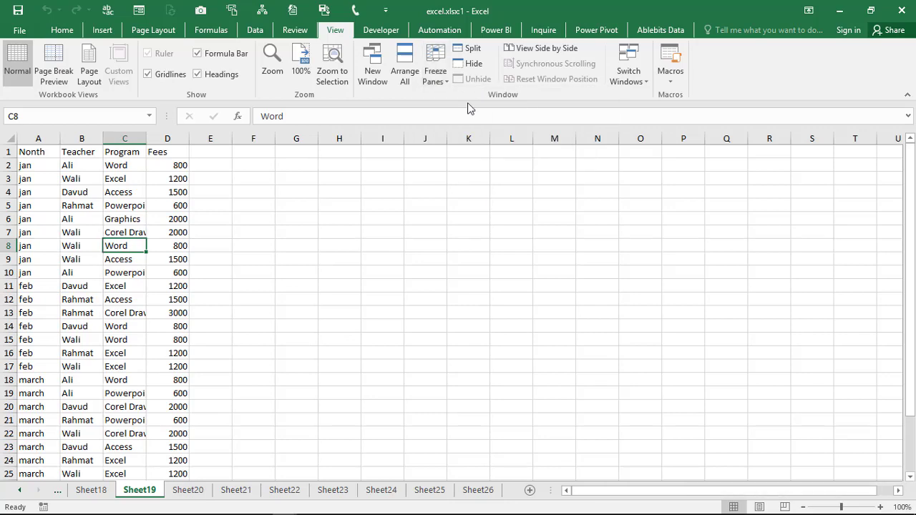
{"action": "scroll", "coordinate": [148, 288], "scroll_direction": "down", "scroll_amount": 4}
{"action": "scroll", "coordinate": [147, 288], "scroll_direction": "up", "scroll_amount": 4}
View the two workbook windows side by side and scroll them together from cell G6.
{"action": "left_click", "coordinate": [518, 48]}
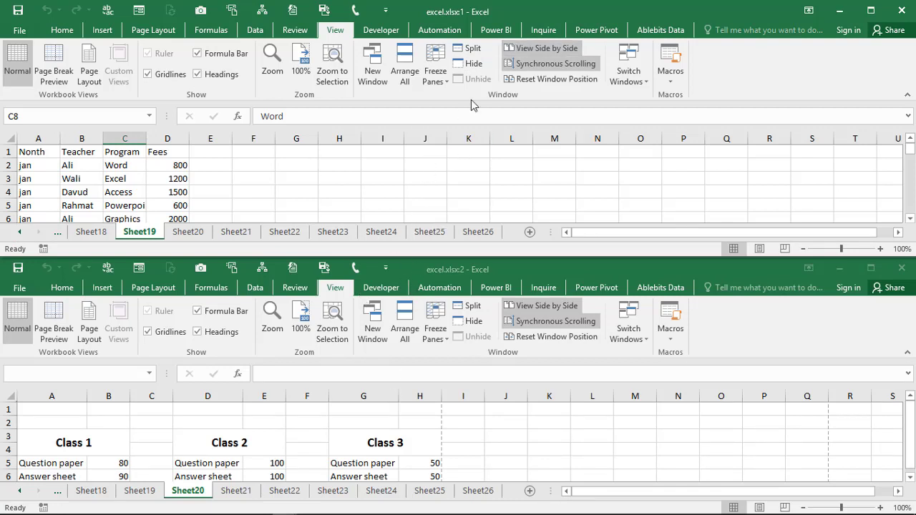
{"action": "left_click", "coordinate": [275, 215]}
{"action": "scroll", "coordinate": [275, 215], "scroll_direction": "down", "scroll_amount": 7}
{"action": "scroll", "coordinate": [276, 215], "scroll_direction": "down", "scroll_amount": 2}
{"action": "scroll", "coordinate": [276, 215], "scroll_direction": "up", "scroll_amount": 9}
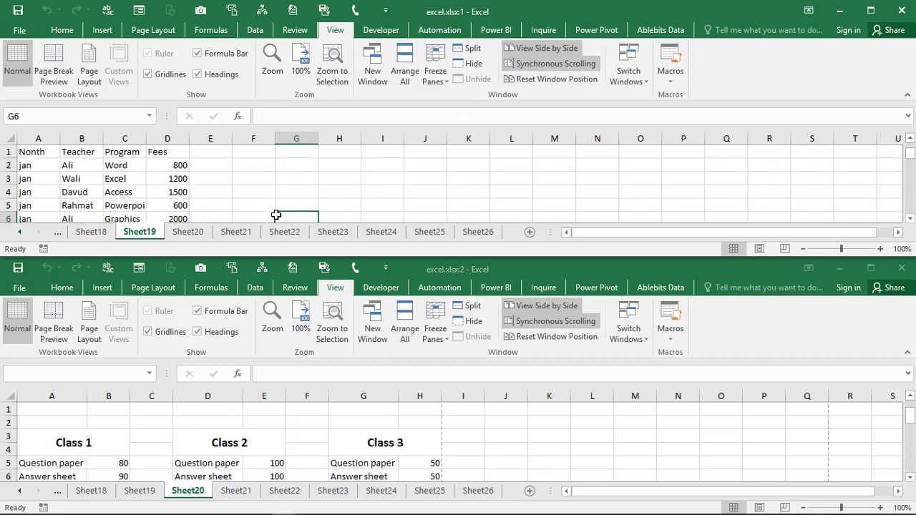
{"action": "scroll", "coordinate": [275, 215], "scroll_direction": "down", "scroll_amount": 3}
{"action": "scroll", "coordinate": [275, 214], "scroll_direction": "down", "scroll_amount": 1}
{"action": "scroll", "coordinate": [275, 215], "scroll_direction": "up", "scroll_amount": 4}
Turn off Synchronous Scrolling and scroll the fees sheet from H5 independently.
{"action": "left_click", "coordinate": [569, 66]}
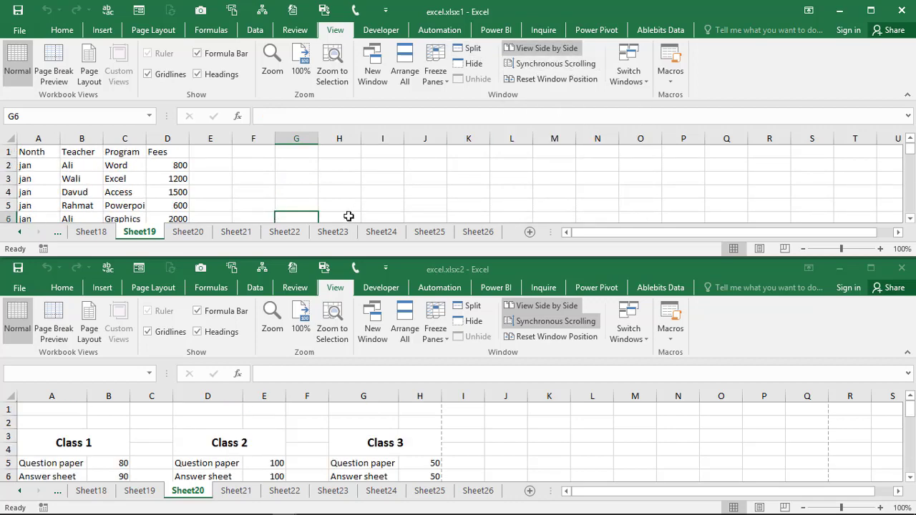
{"action": "left_click", "coordinate": [332, 204]}
{"action": "scroll", "coordinate": [332, 204], "scroll_direction": "down", "scroll_amount": 4}
{"action": "scroll", "coordinate": [332, 204], "scroll_direction": "down", "scroll_amount": 1}
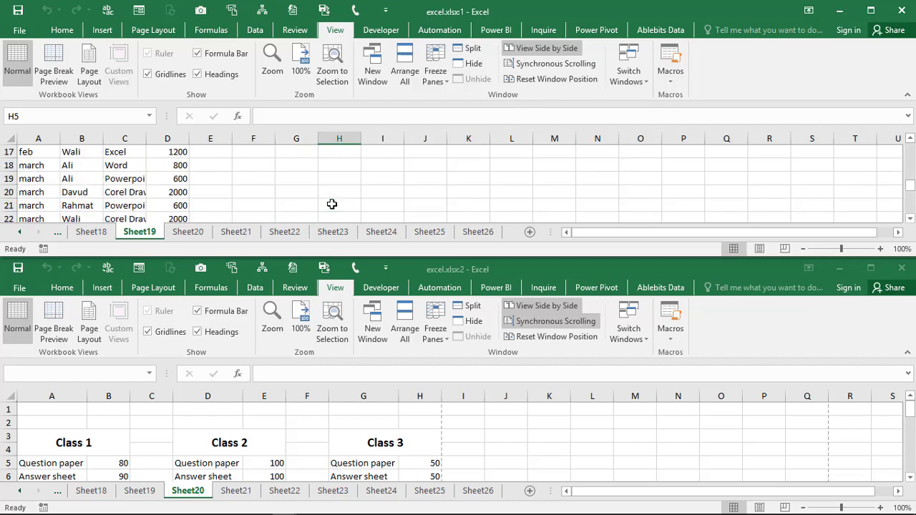
{"action": "scroll", "coordinate": [332, 204], "scroll_direction": "up", "scroll_amount": 5}
{"action": "scroll", "coordinate": [304, 446], "scroll_direction": "down", "scroll_amount": 5}
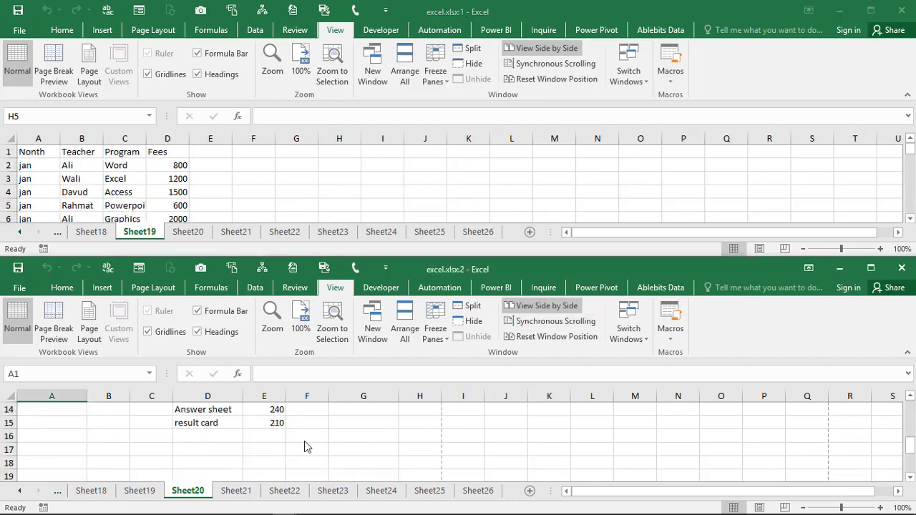
{"action": "scroll", "coordinate": [304, 446], "scroll_direction": "up", "scroll_amount": 5}
Turn Synchronous Scrolling back on from the upper fees window and test it.
{"action": "left_click", "coordinate": [518, 68]}
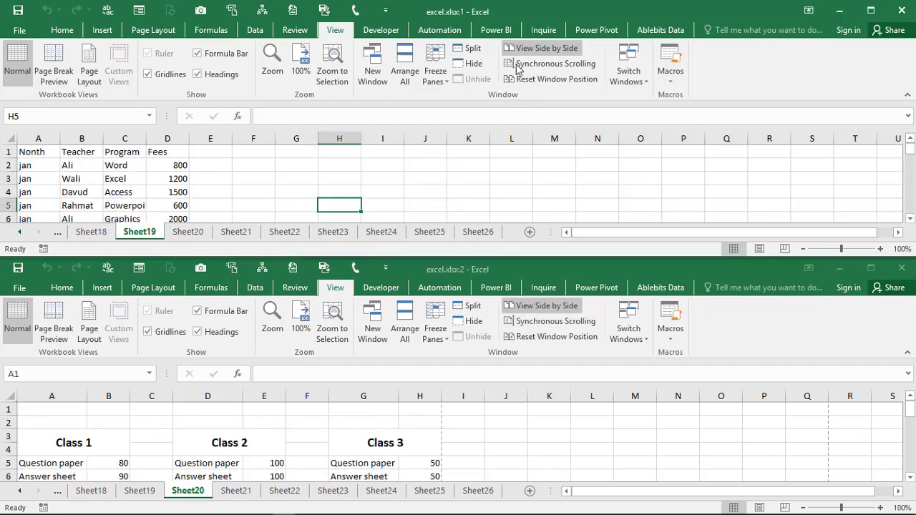
{"action": "left_click", "coordinate": [548, 63]}
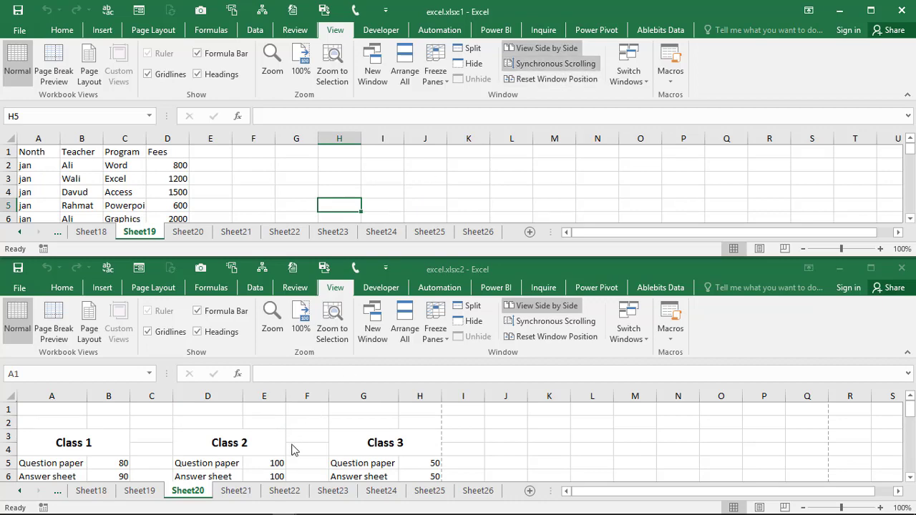
{"action": "scroll", "coordinate": [292, 449], "scroll_direction": "down", "scroll_amount": 4}
{"action": "scroll", "coordinate": [291, 452], "scroll_direction": "up", "scroll_amount": 4}
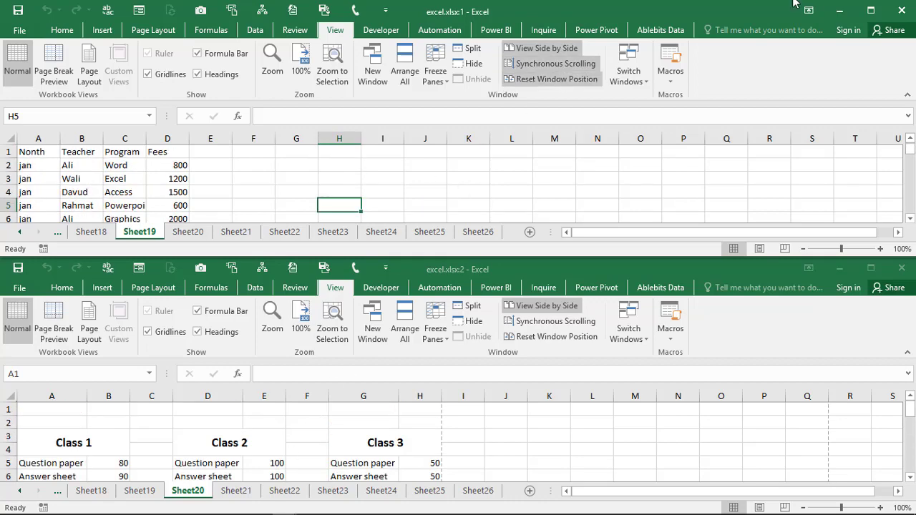
Minimize the lower Sheet20 window, reset the window positions, and select cell I5.
{"action": "left_click", "coordinate": [838, 269]}
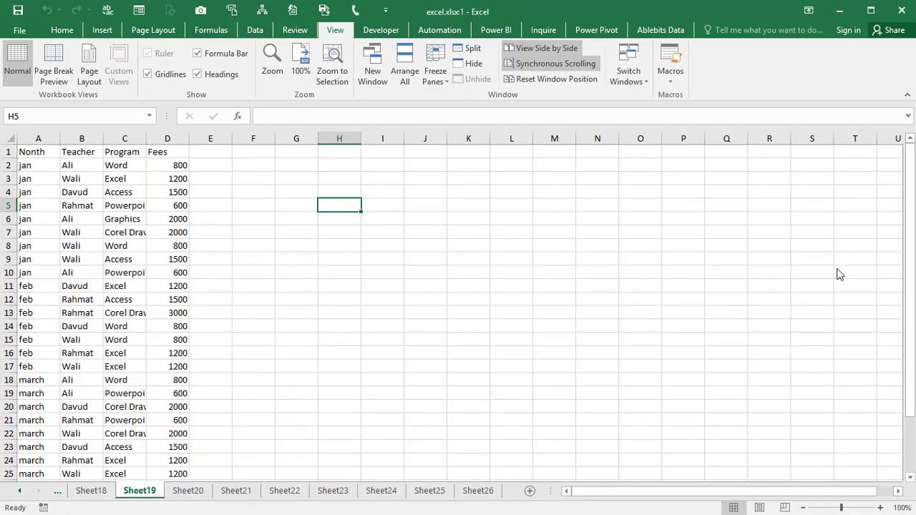
{"action": "left_click", "coordinate": [531, 80]}
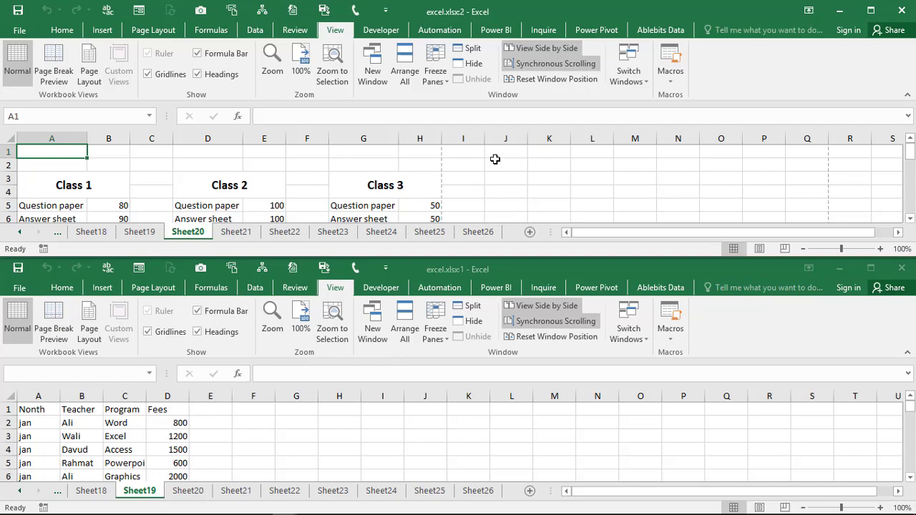
{"action": "left_click", "coordinate": [462, 208]}
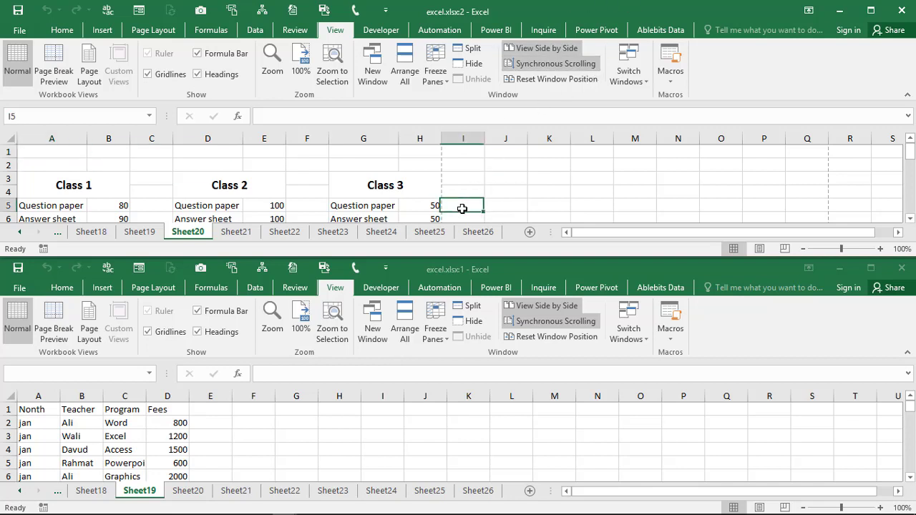
Use Switch Windows to jump to excel.xlsx:1, then back to excel.xlsx:2.
{"action": "left_click", "coordinate": [636, 74]}
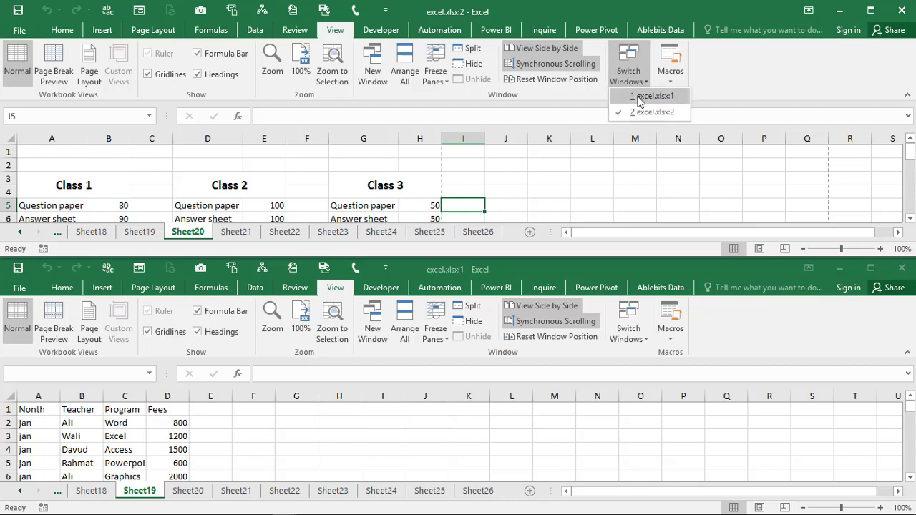
{"action": "left_click", "coordinate": [641, 101]}
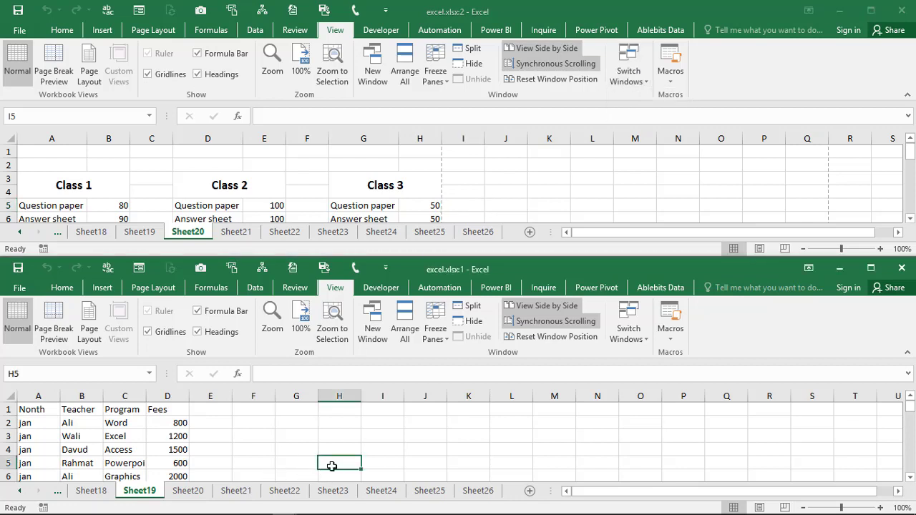
{"action": "left_click", "coordinate": [628, 331]}
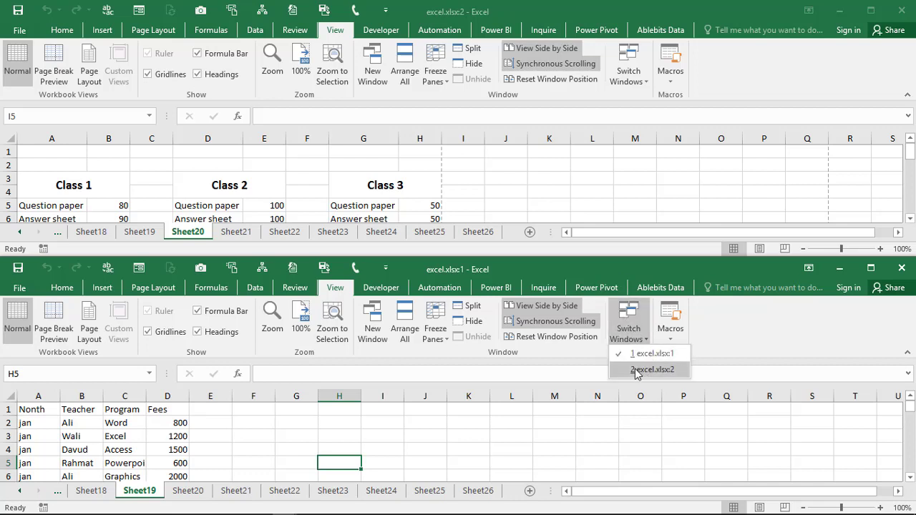
{"action": "left_click", "coordinate": [636, 370]}
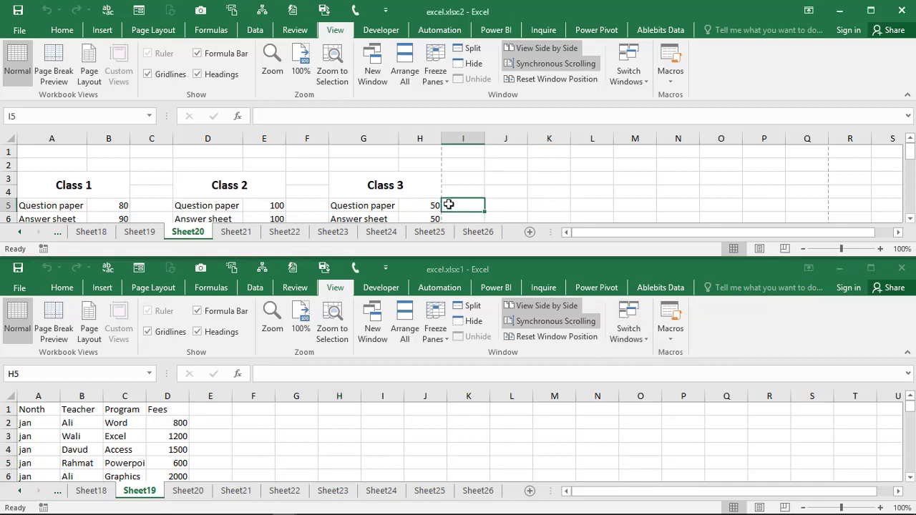